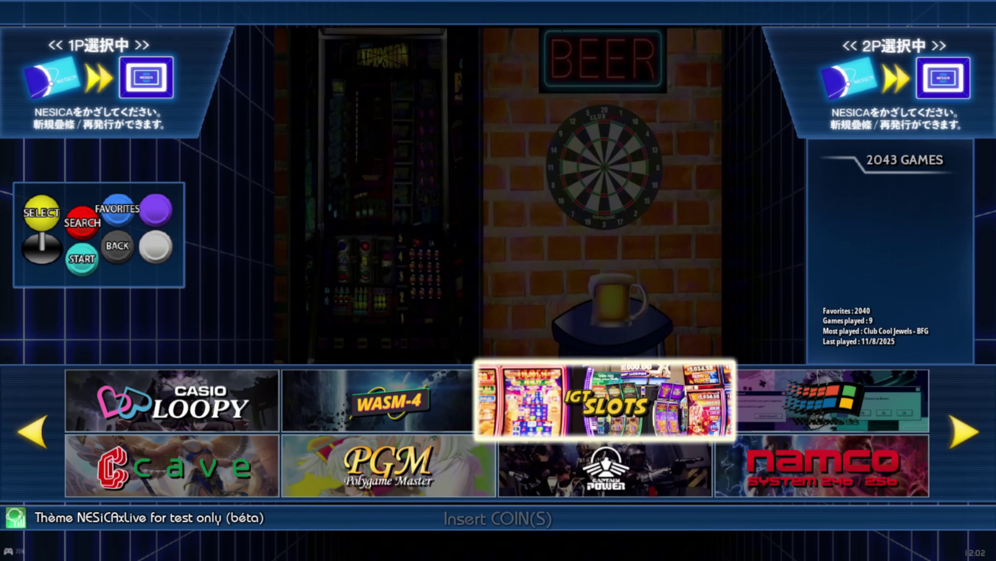
Browse the game system carousel from IGT Slots past the Namco, Sega and Taito systems to the NESiCAxLive entries.
key("Right")
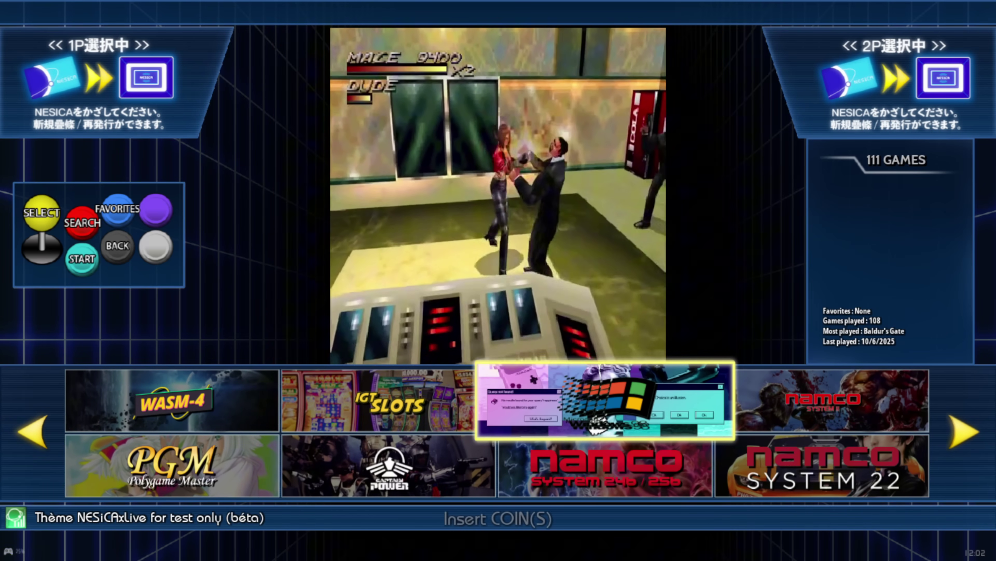
key("Right")
key("Right")
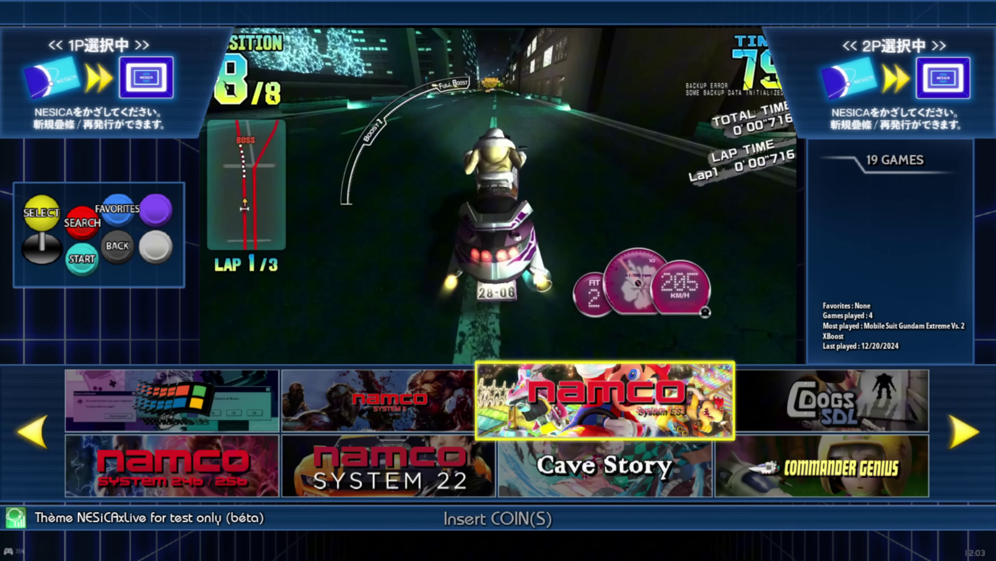
key("Down")
key("Left")
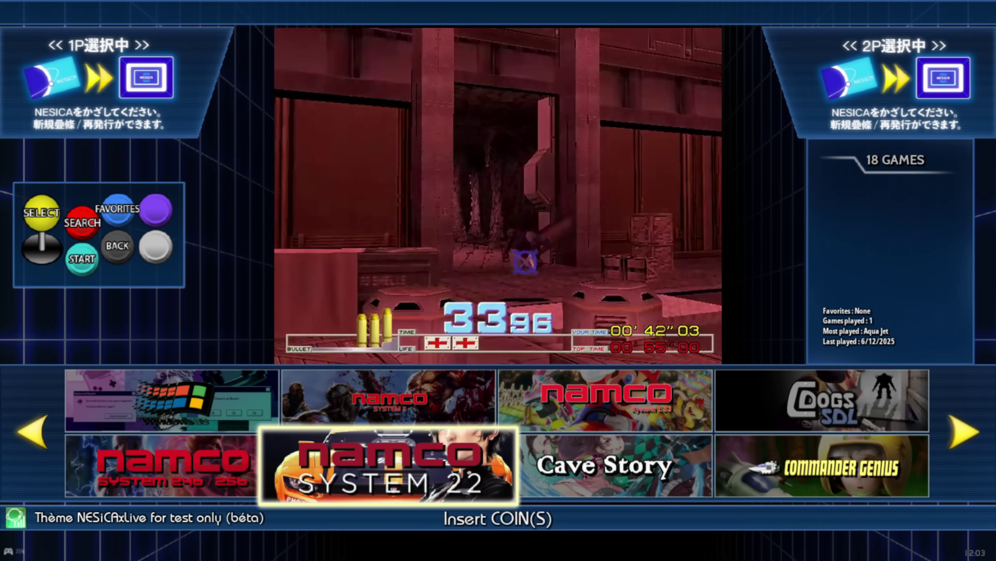
key("Right")
key("Right")
key("Right")
key("Right")
key("Right")
key("Right")
key("Right")
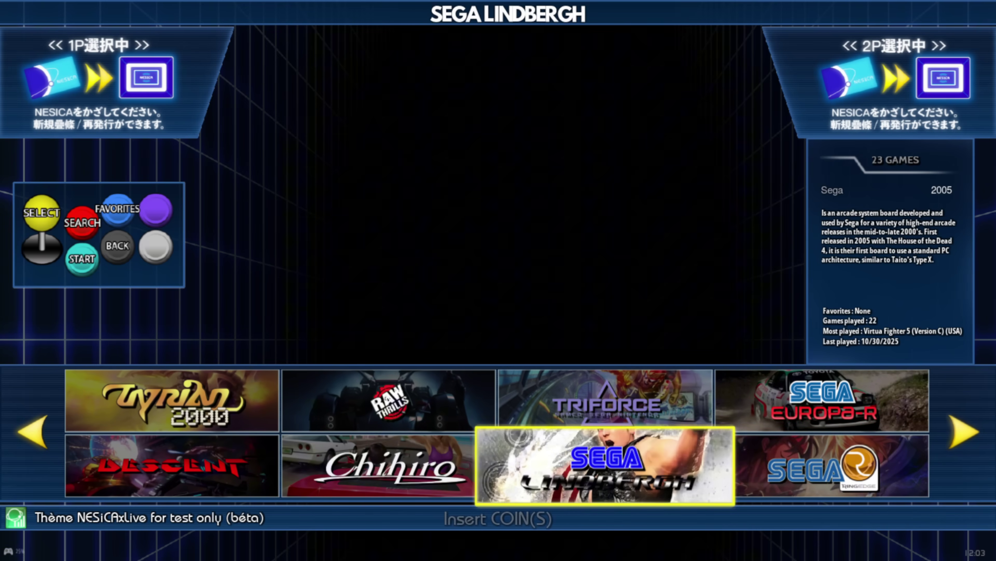
key("Right")
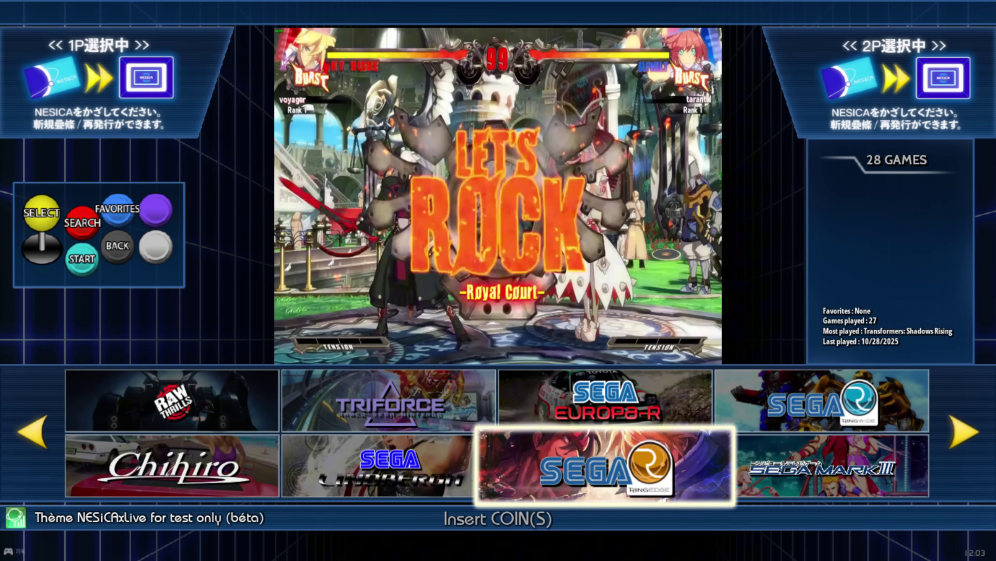
key("Right")
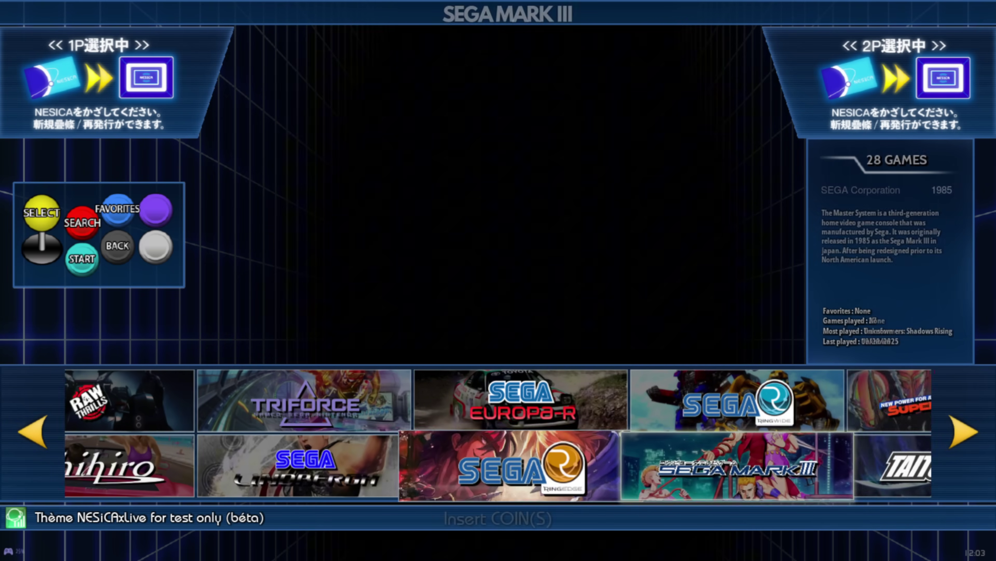
key("Right")
key("Right")
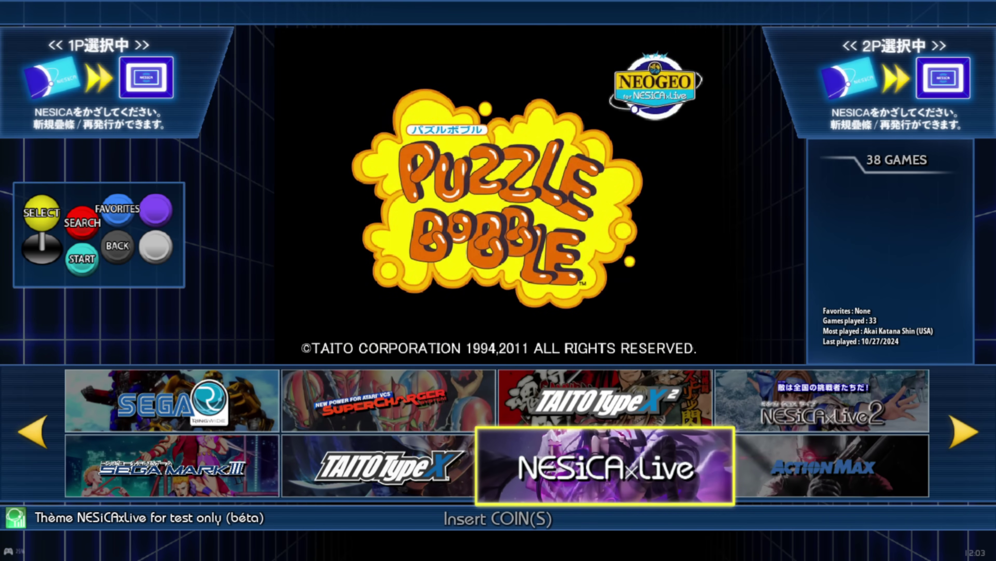
key("Right")
key("Up")
key("Right")
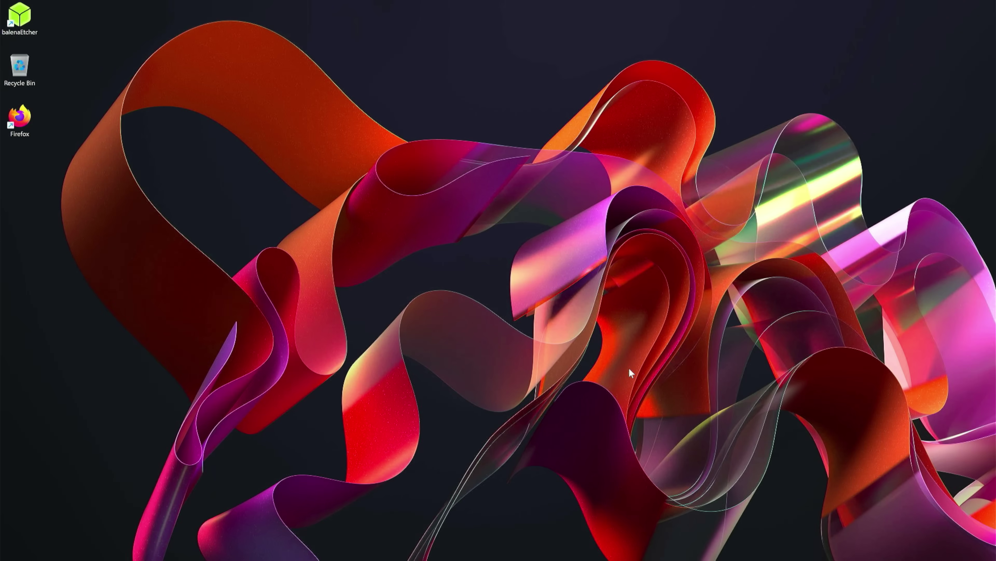
Switch to Firefox and search the web for retrobat.
mouse_move(424, 557)
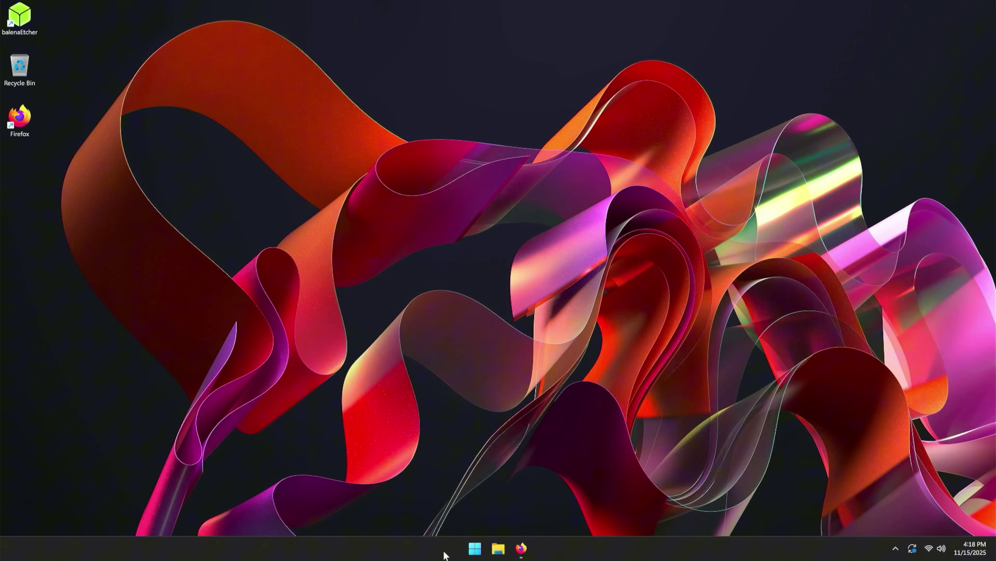
left_click(521, 547)
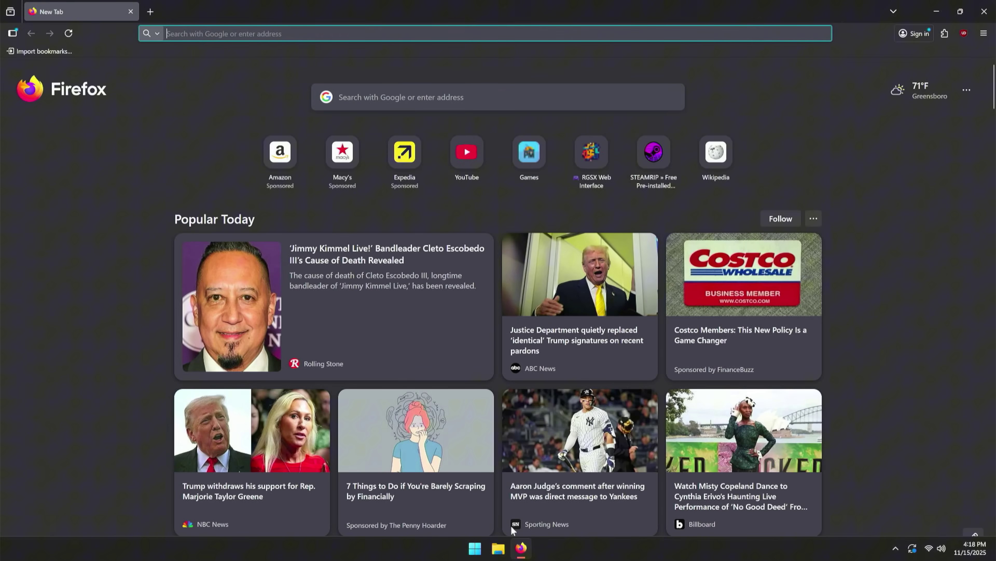
left_click(305, 30)
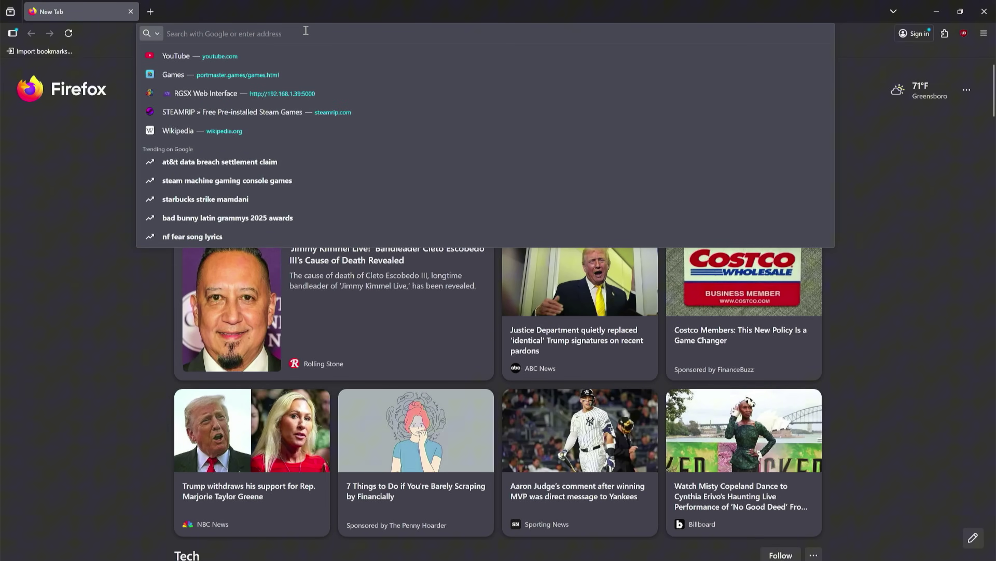
type("retro")
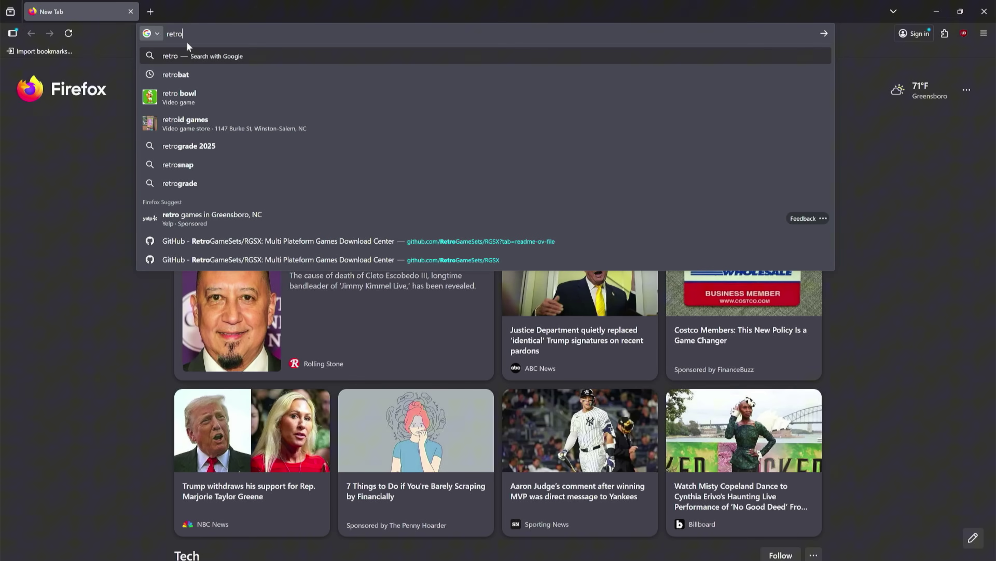
left_click(201, 67)
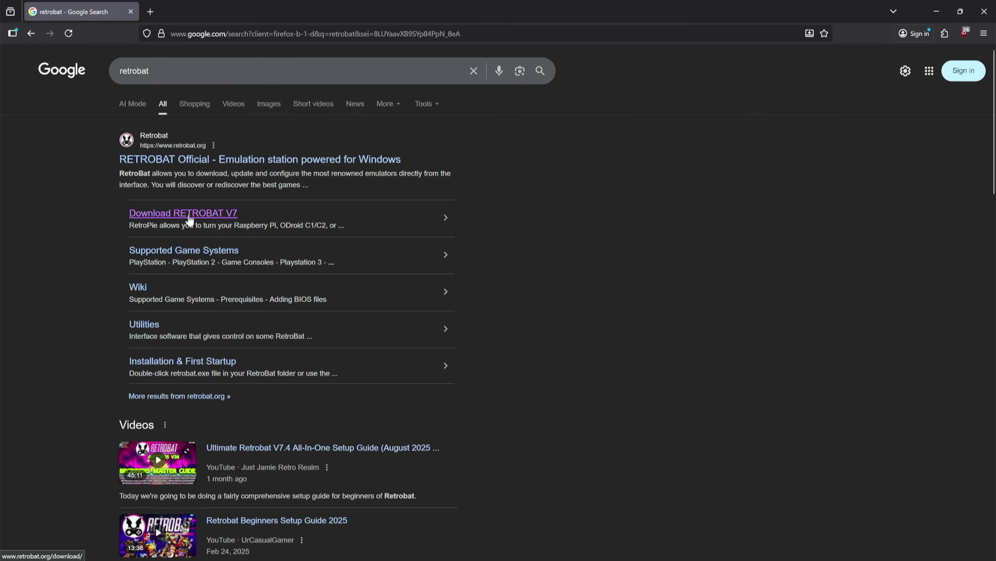
Open the official RetroBat V7 download page and download RetroBat-v7.5.1.1-stable-win64-setup.exe from its GitHub release.
left_click(152, 214)
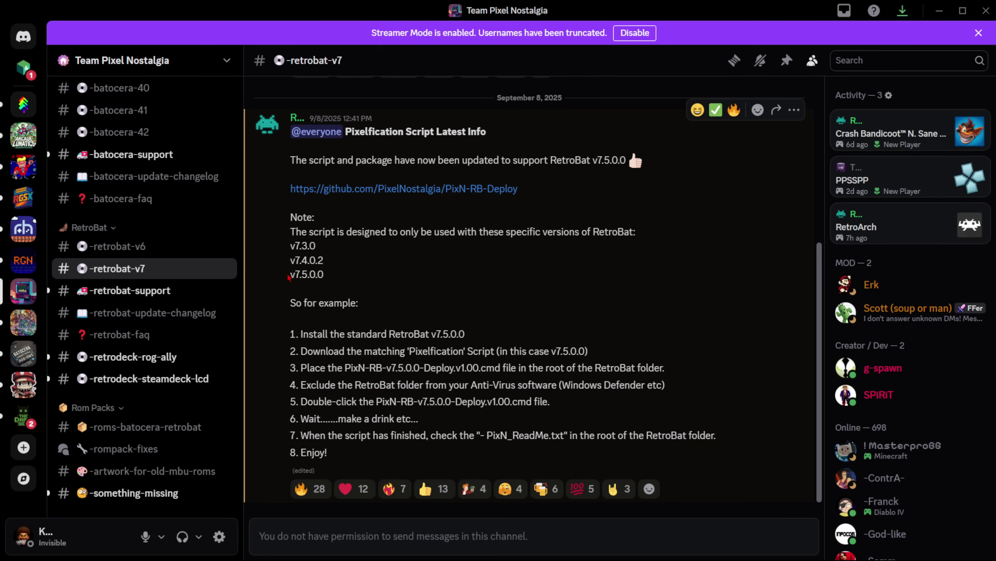
left_click_drag(288, 277, 326, 276)
left_click(336, 277)
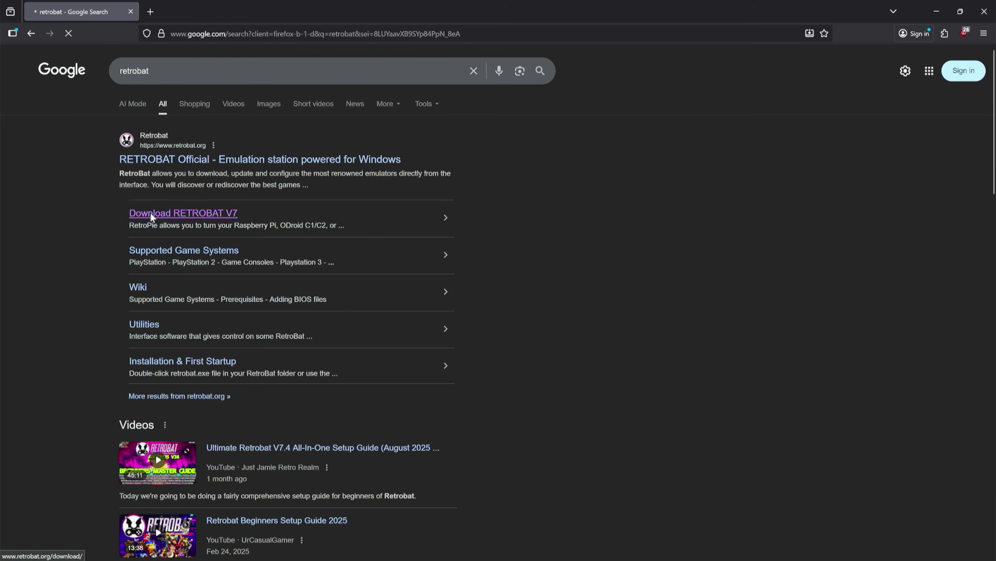
left_click(150, 213)
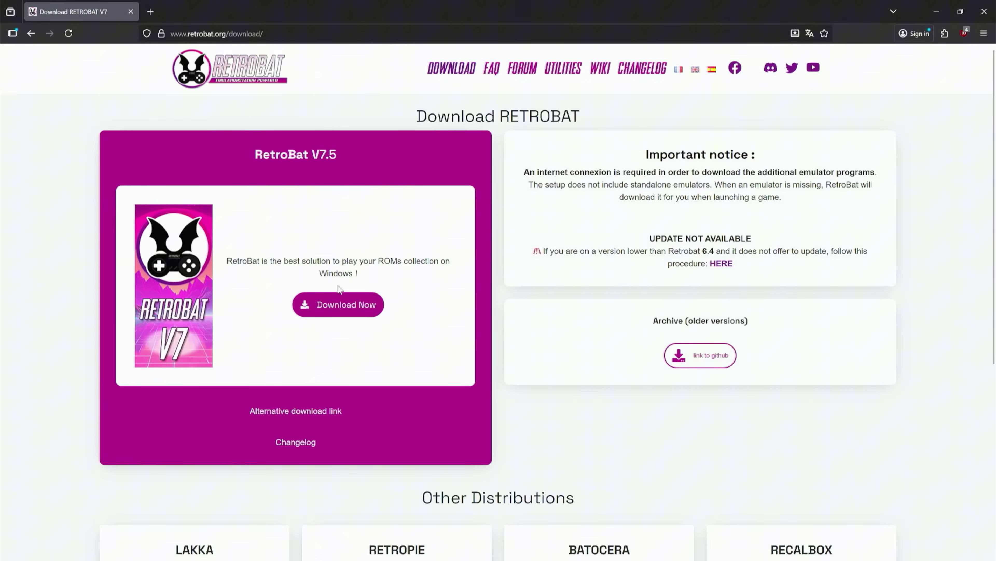
left_click(330, 310)
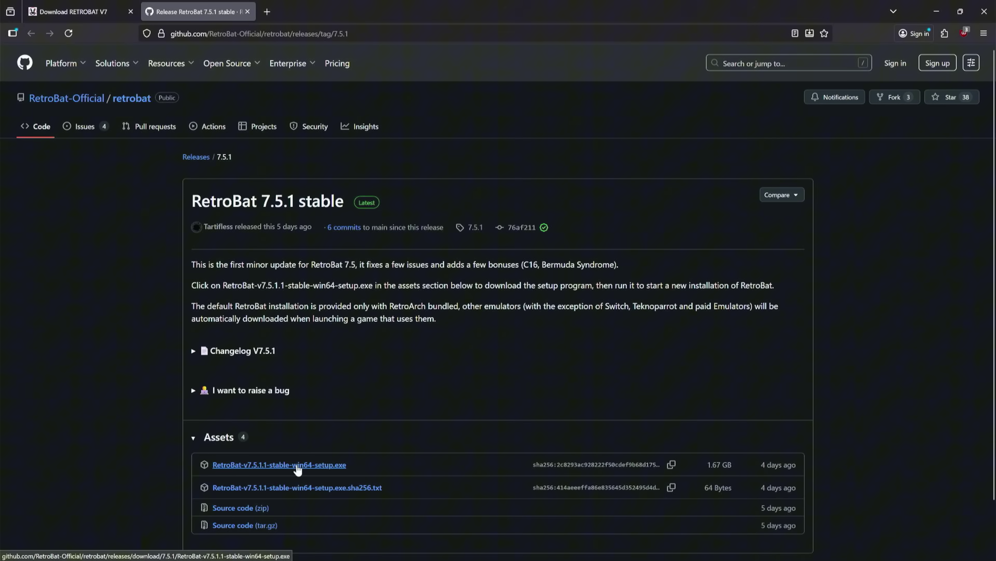
left_click(297, 465)
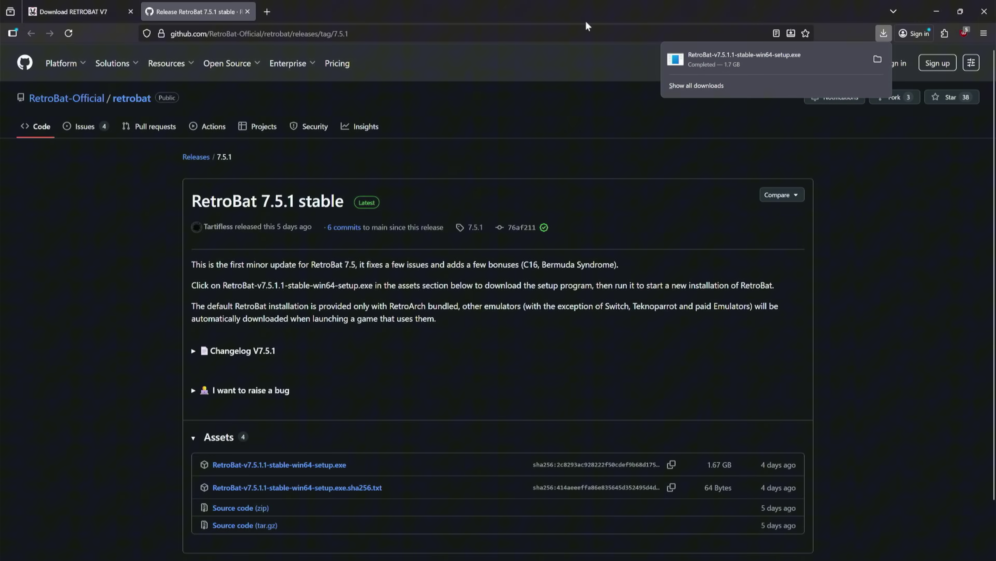
Launch the downloaded RetroBat setup file and allow it to run despite the SmartScreen block.
left_click(817, 67)
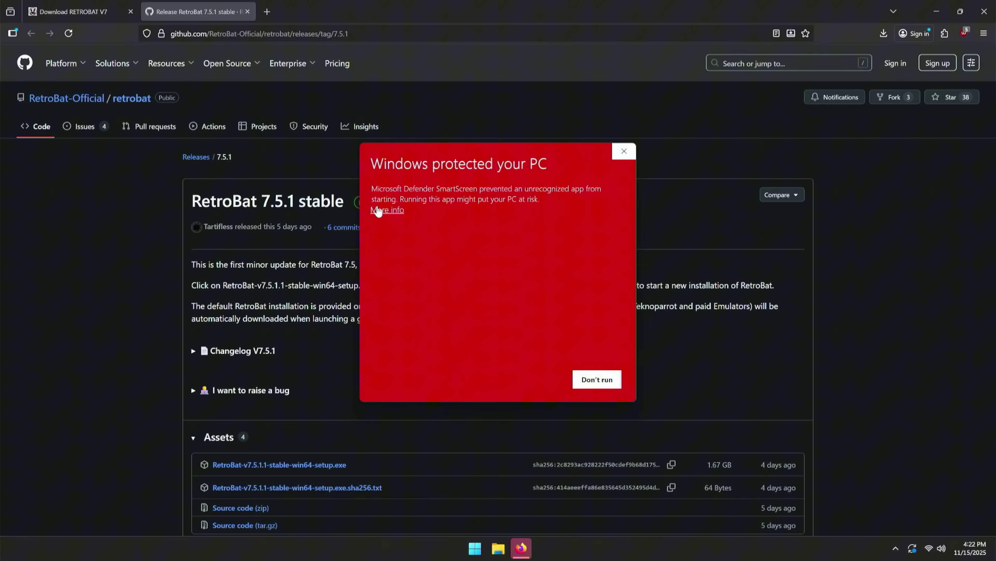
left_click(380, 210)
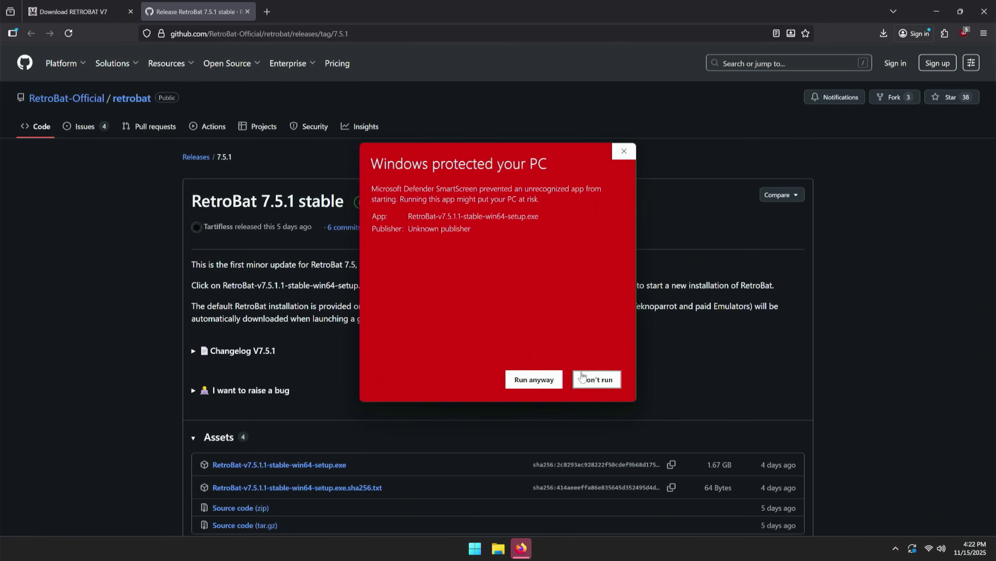
left_click(547, 385)
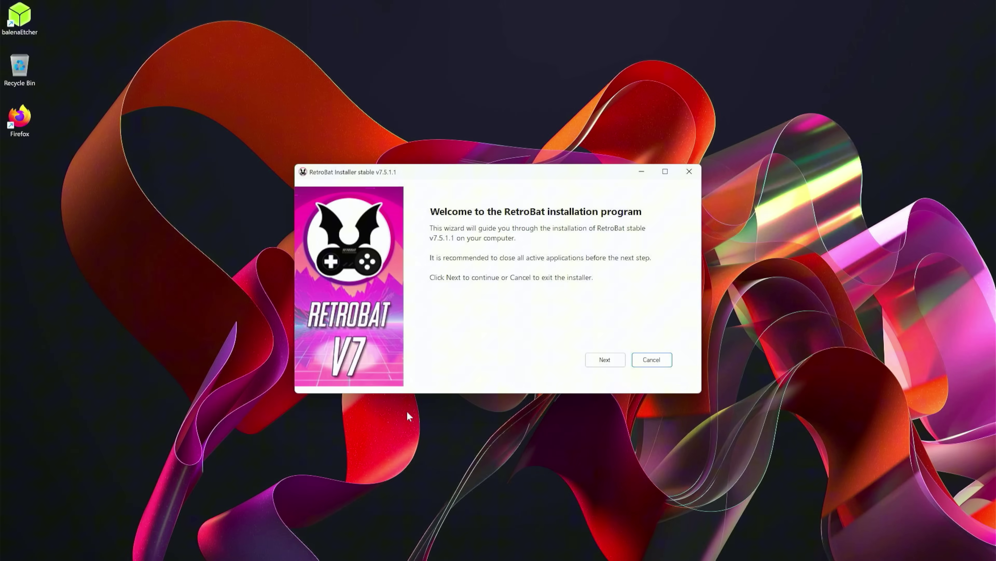
Install the Microsoft Visual C++ Redistributables and DirectX 9 (Legacy) components and proceed to the destination folder choice.
left_click(597, 357)
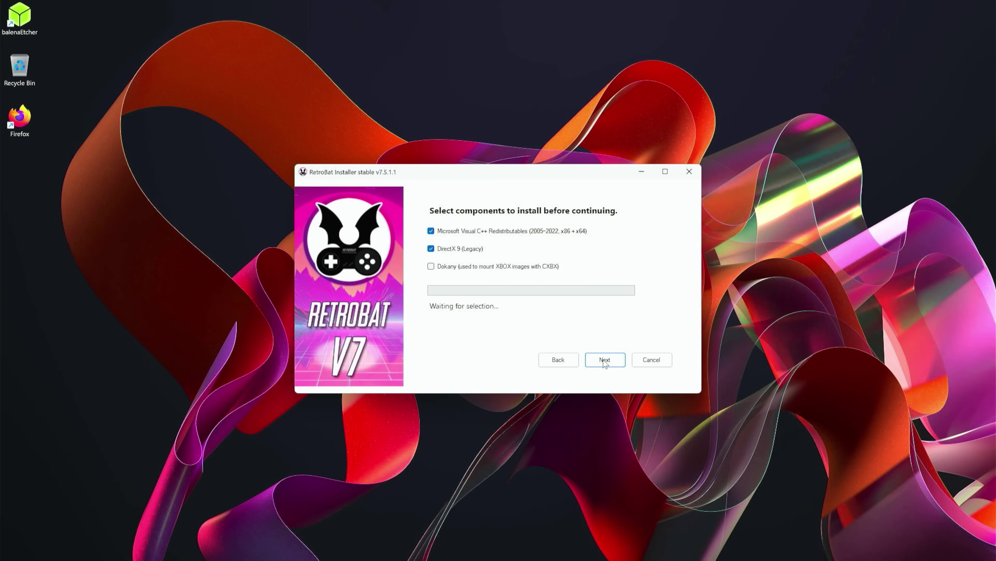
left_click(604, 363)
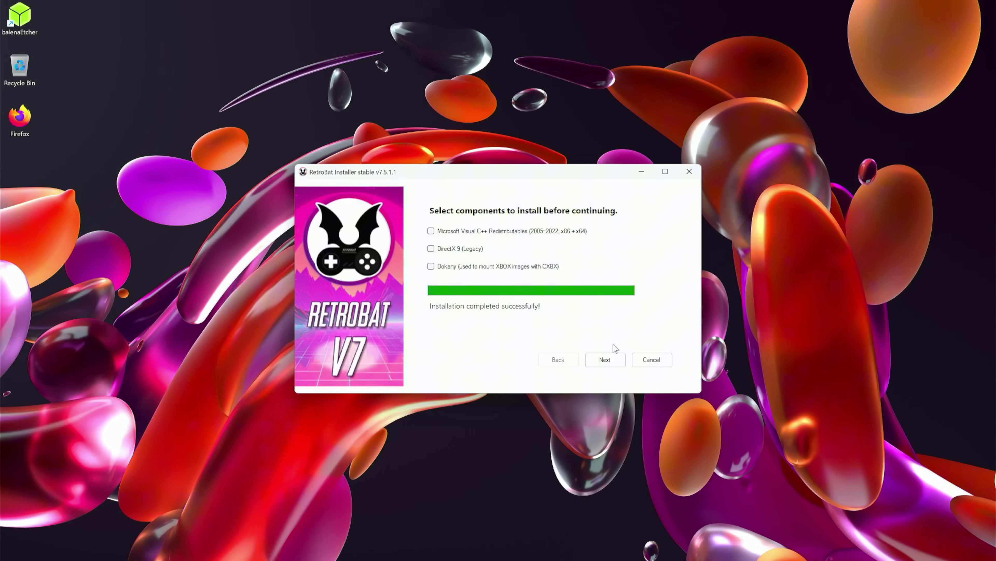
left_click(615, 363)
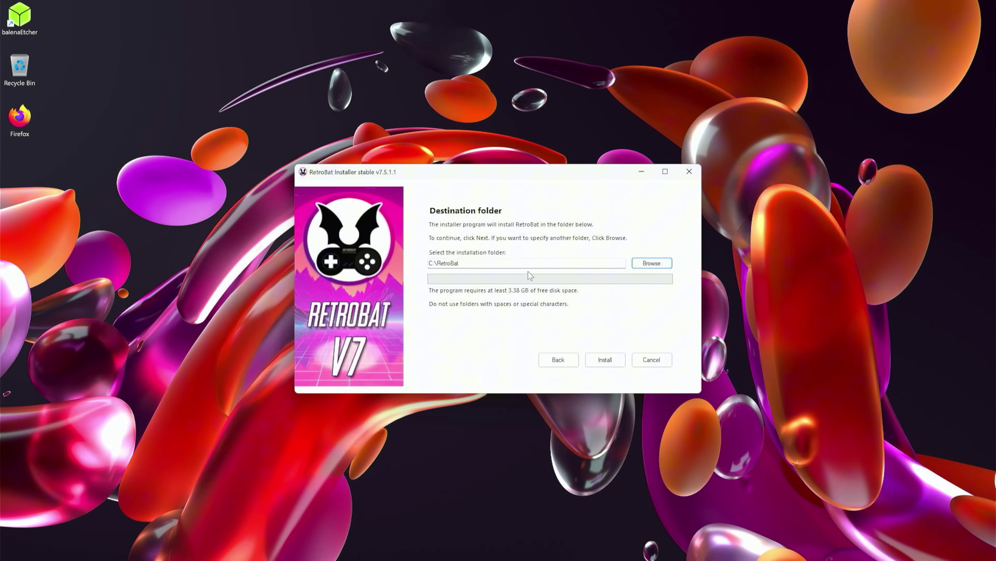
Install RetroBat into C:\RetroBat and choose to run RetroBat.exe on completion.
left_click(637, 262)
left_click(609, 358)
left_click(602, 359)
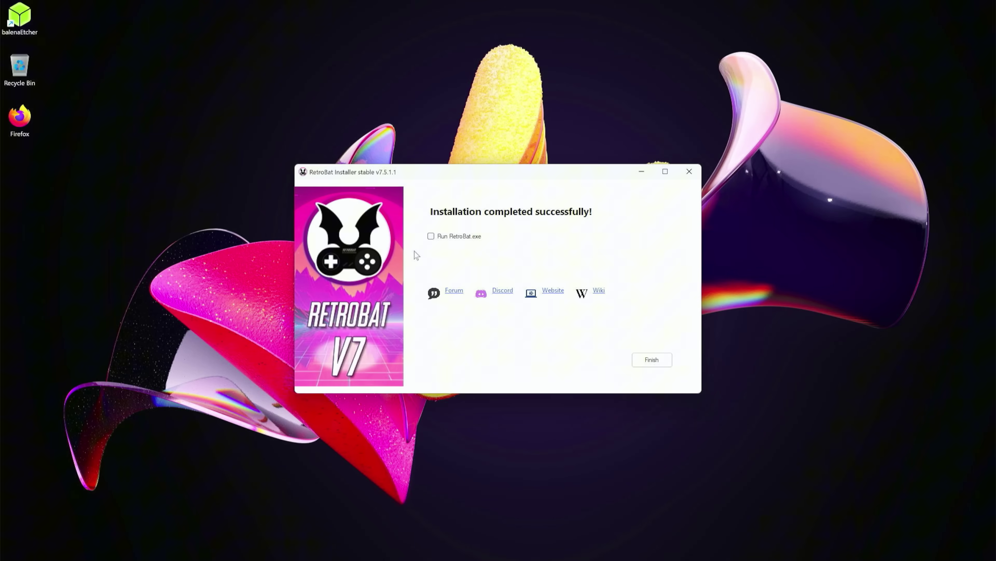
left_click(433, 236)
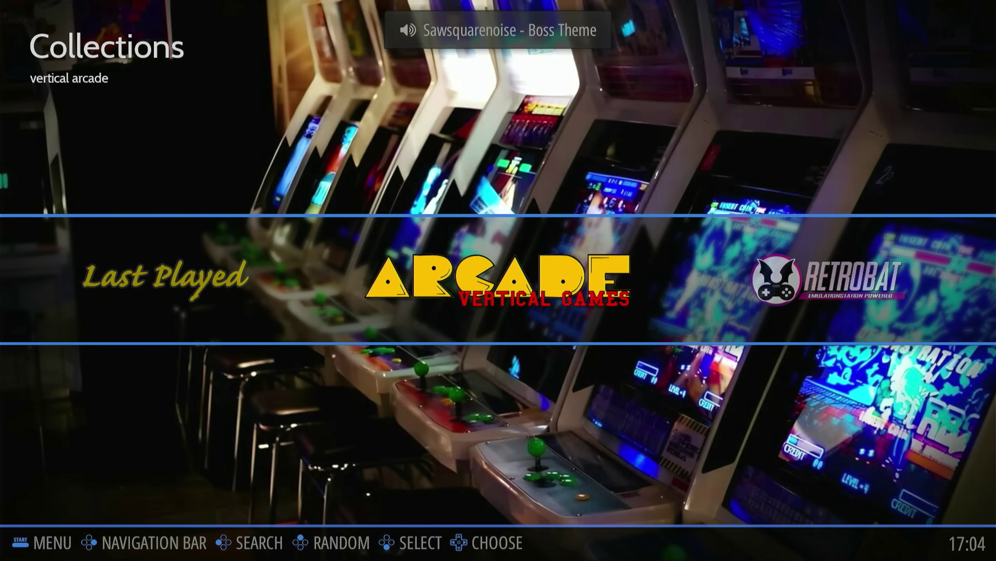
Browse the default Collections carousel in the fresh RetroBat installation, including Vertical Arcade, Last Played and Light Gun.
key("Left")
key("Left")
key("Left")
key("Left")
key("Left")
key("Left")
key("Left")
key("Left")
key("Left")
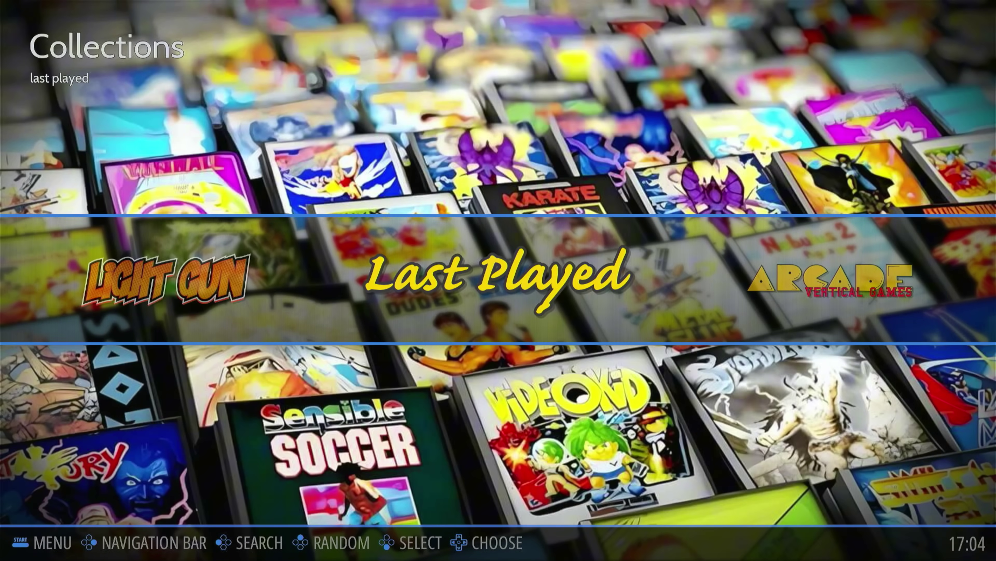
key("Right")
key("Right")
key("Right")
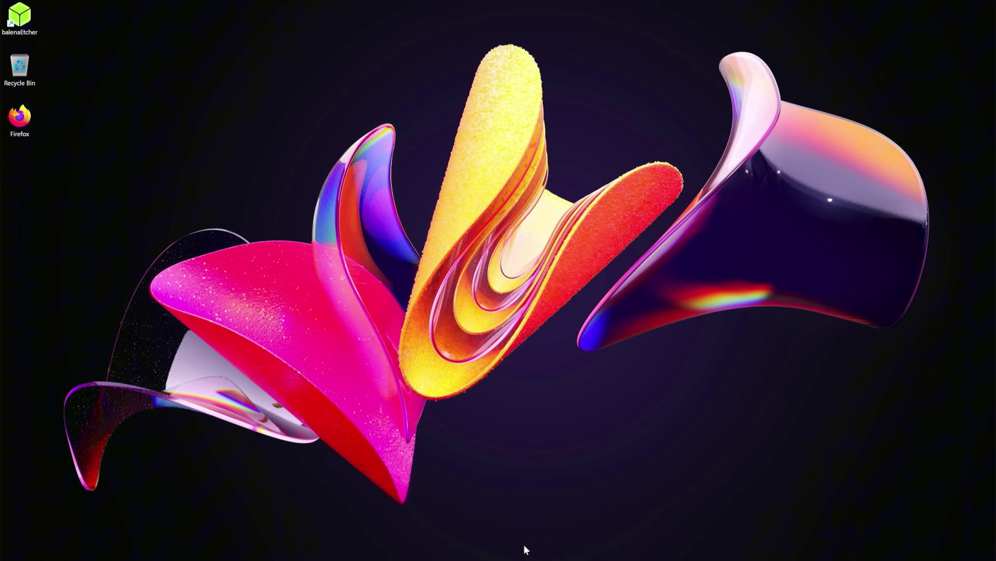
Switch to Firefox, review the PixN-RB-Deploy README on GitHub and download the PixN-RB-v7.5.0.0-Deploy.v1.00.cmd script.
left_click(524, 553)
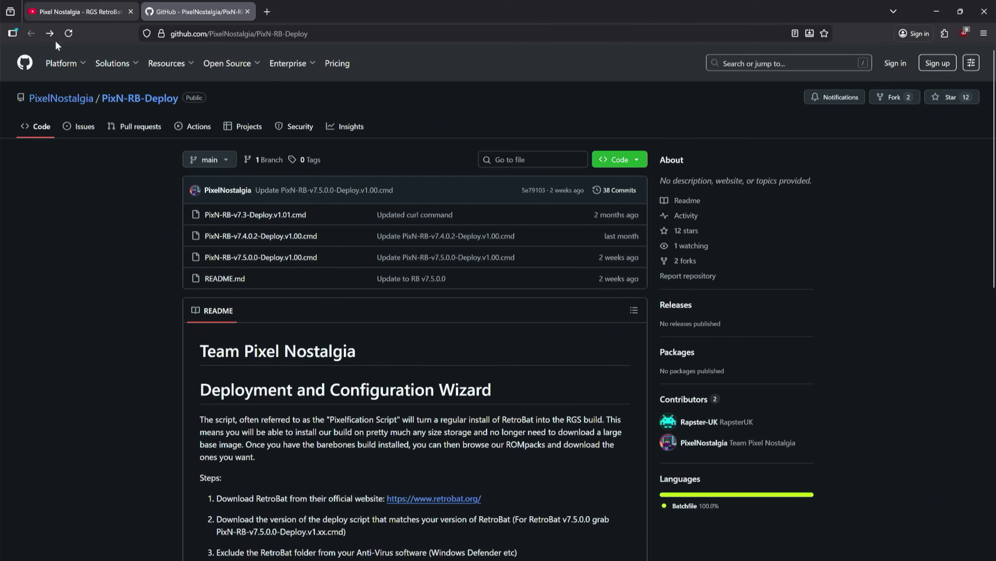
scroll(417, 412, "down", 5)
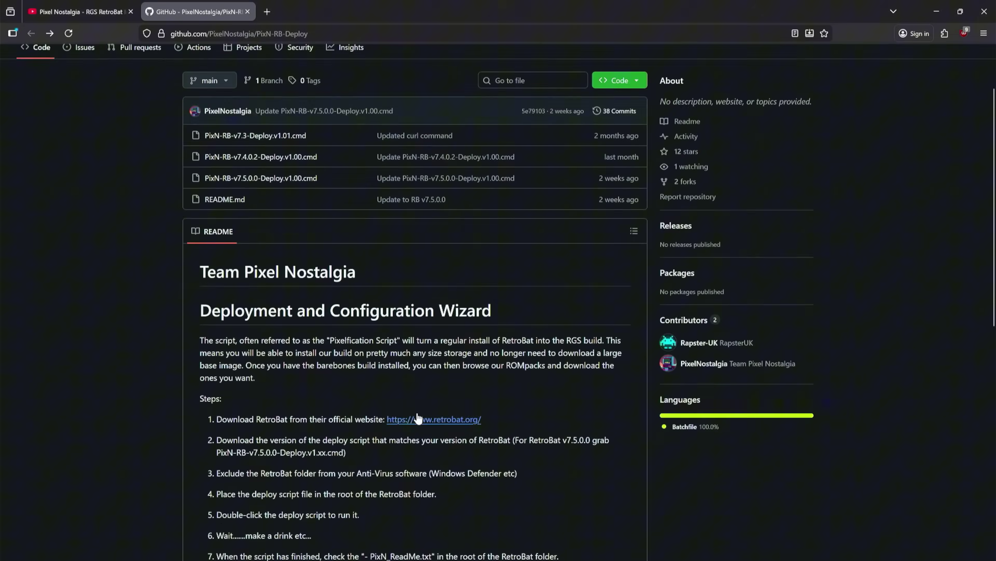
scroll(419, 396, "up", 6)
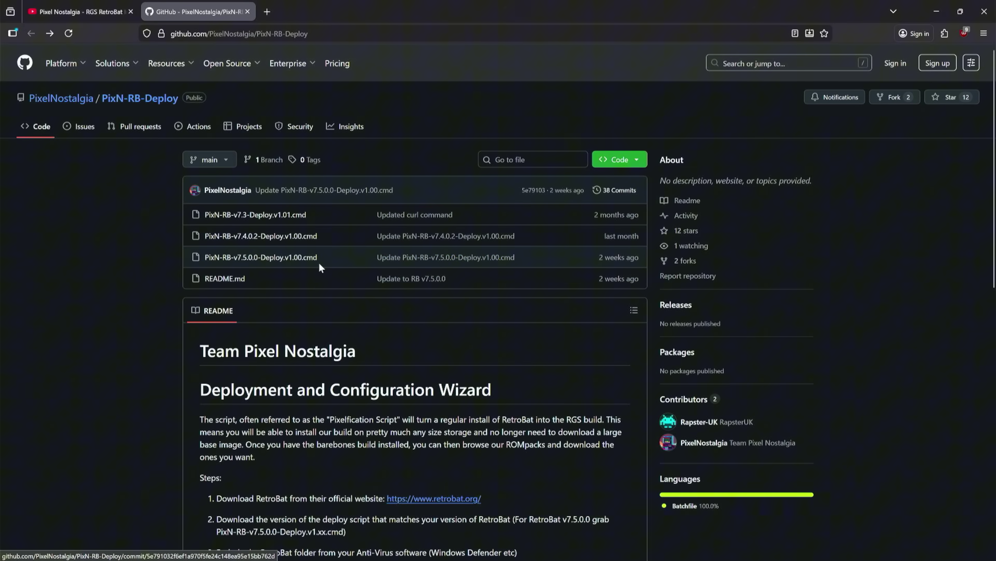
left_click(275, 261)
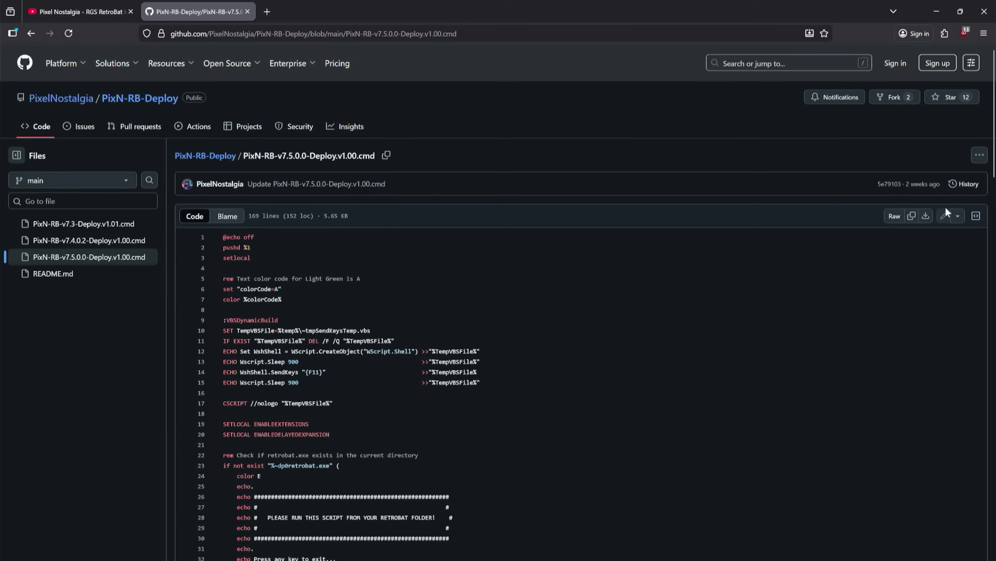
left_click(925, 220)
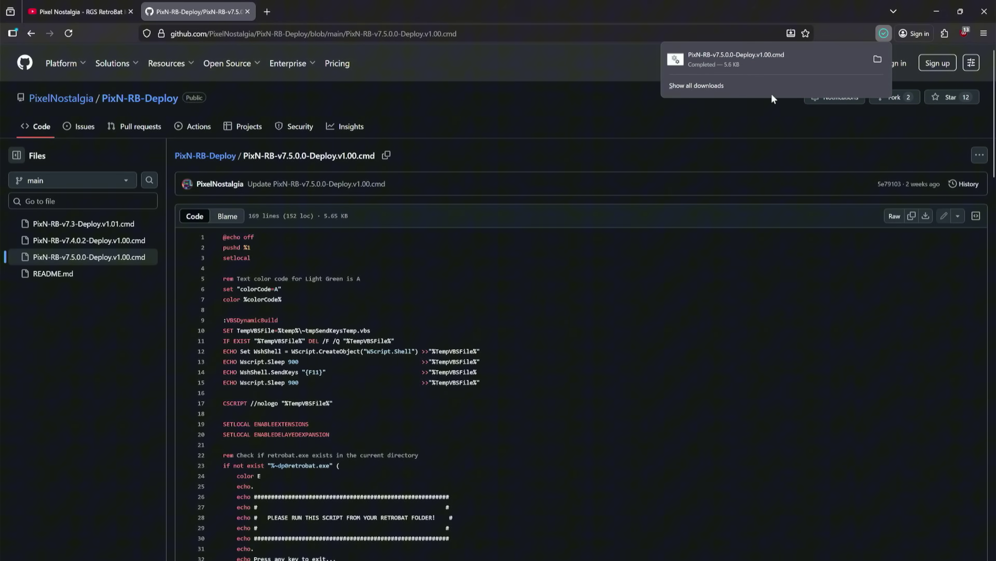
Copy the downloaded PixN-RB-v7.5.0.0-Deploy.v1.00.cmd script from the Downloads folder into C:\RetroBat.
left_click(878, 64)
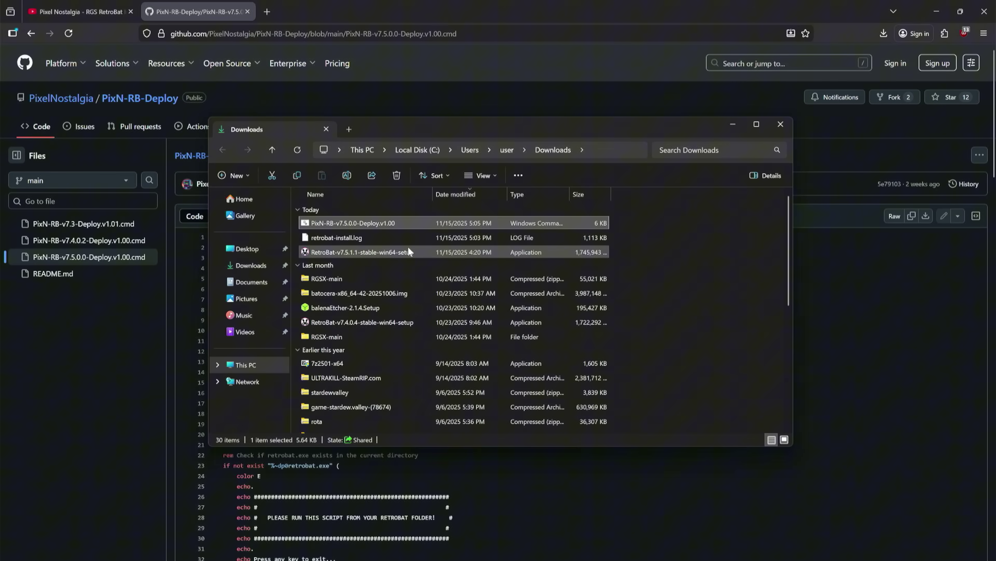
right_click(350, 222)
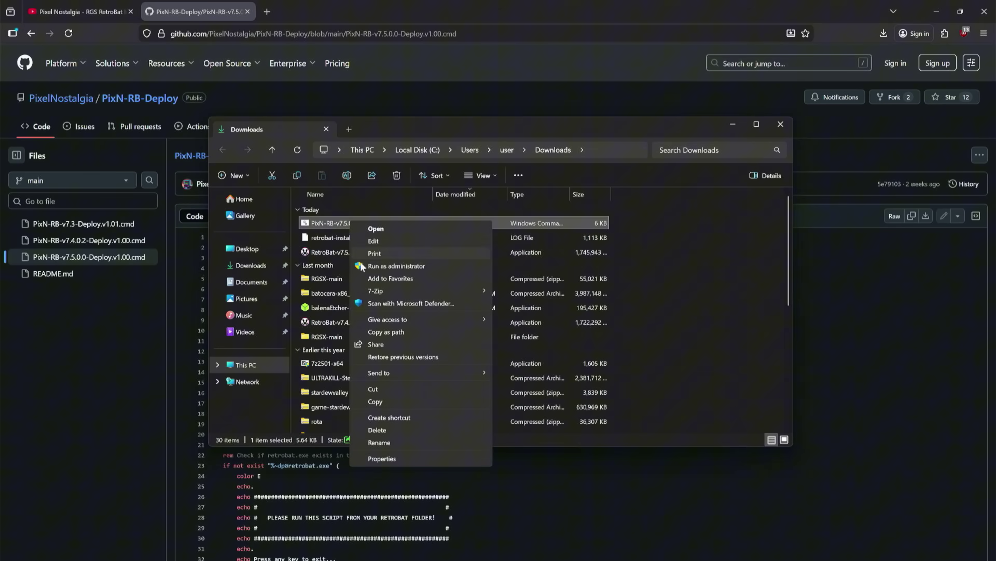
left_click(391, 402)
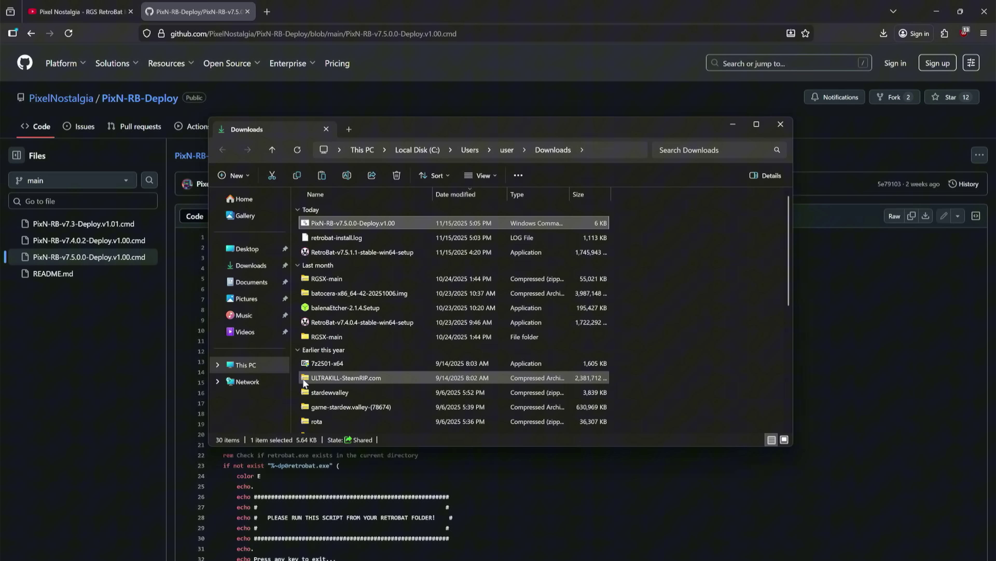
left_click(266, 367)
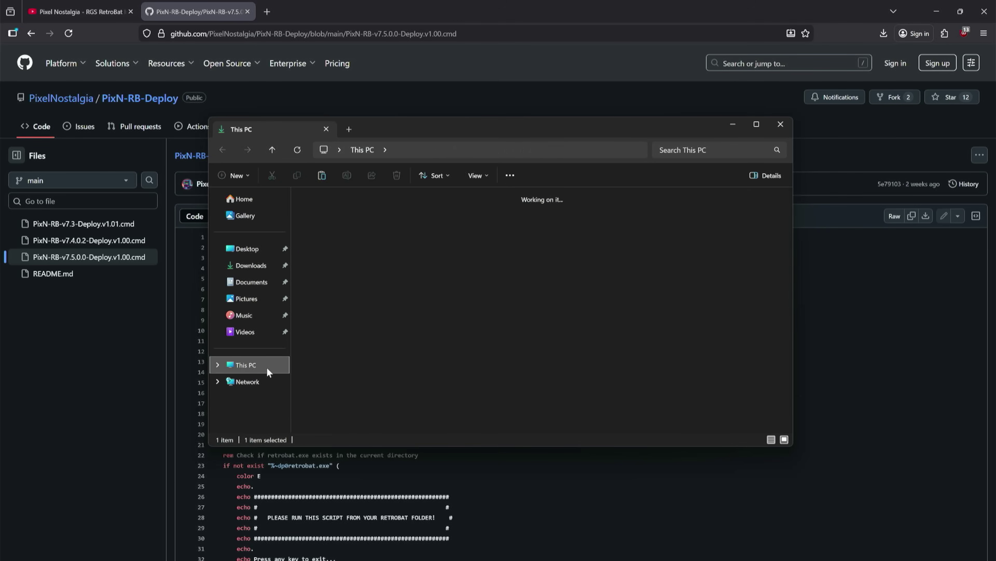
double_click(364, 221)
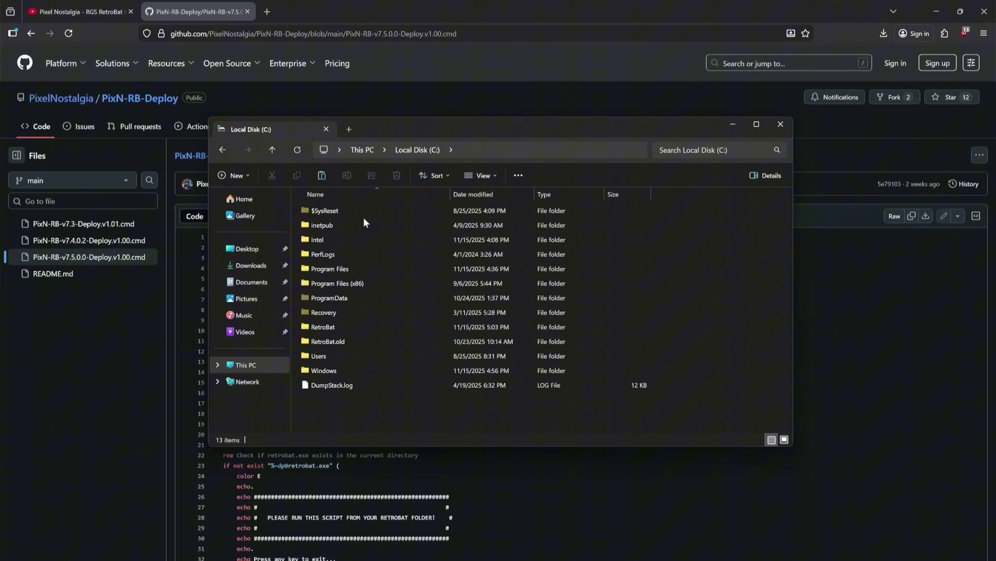
double_click(347, 327)
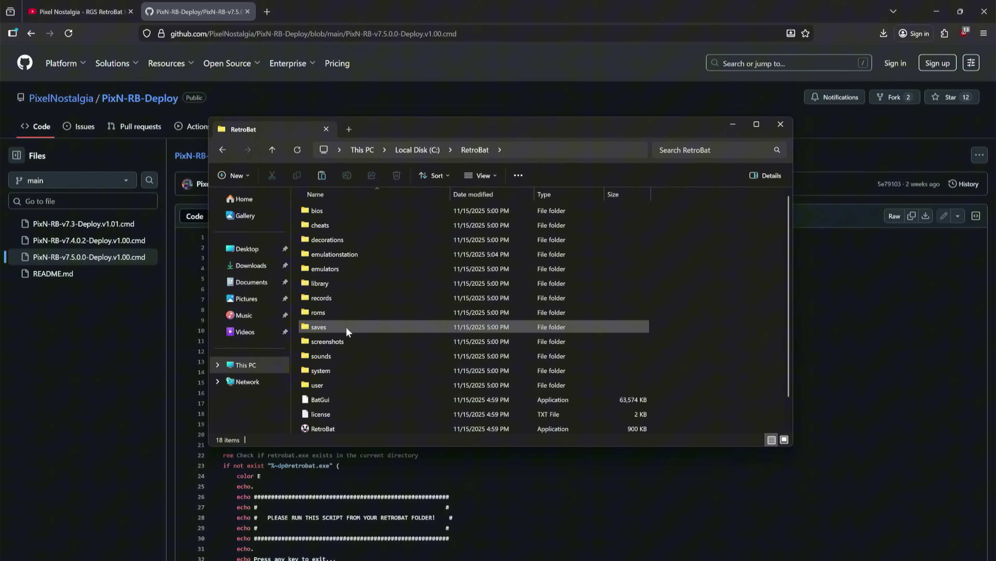
right_click(763, 330)
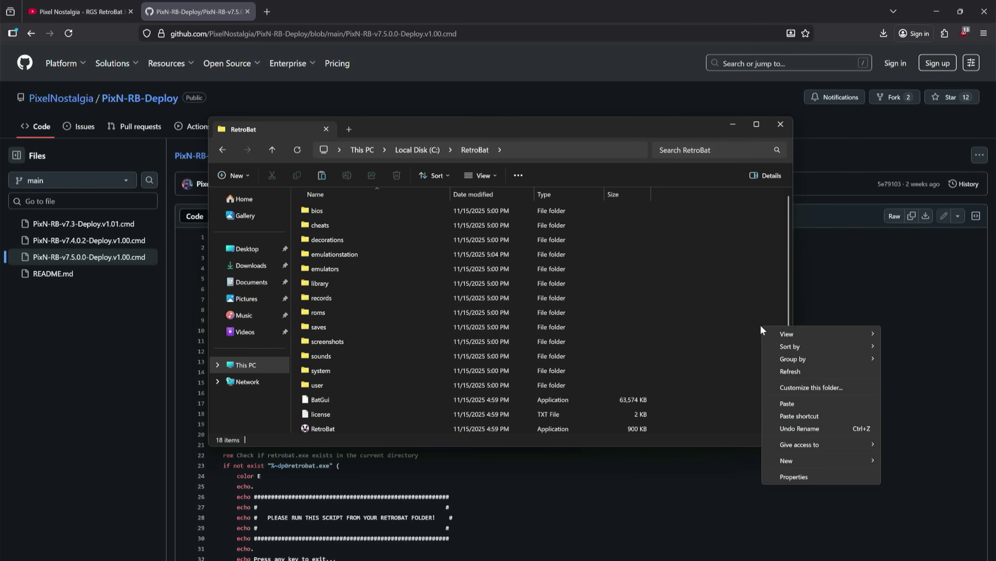
left_click(795, 403)
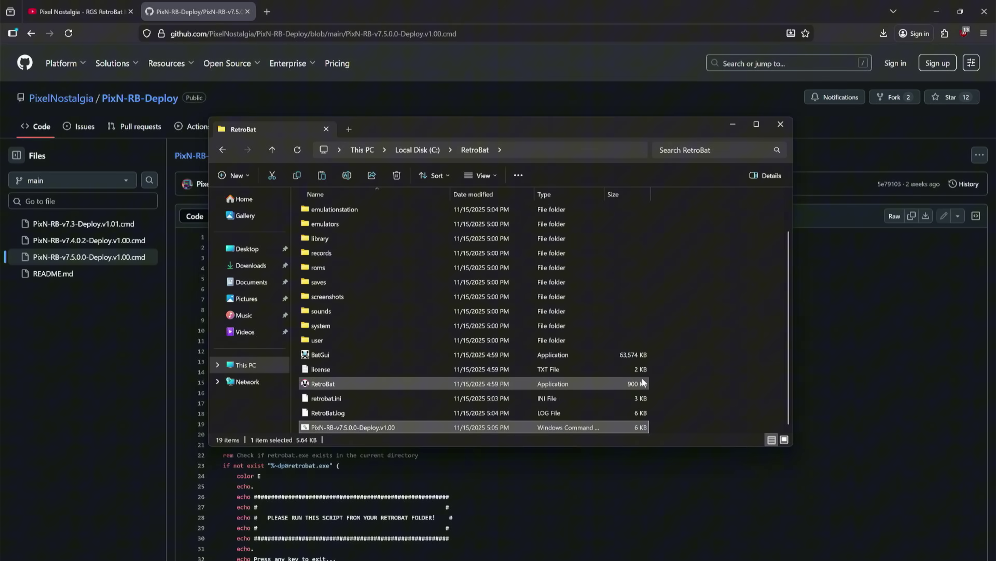
Run PixN-RB-v7.5.0.0-Deploy.v1.00.cmd from C:\RetroBat and allow it despite the unverified publisher.
left_click(690, 374)
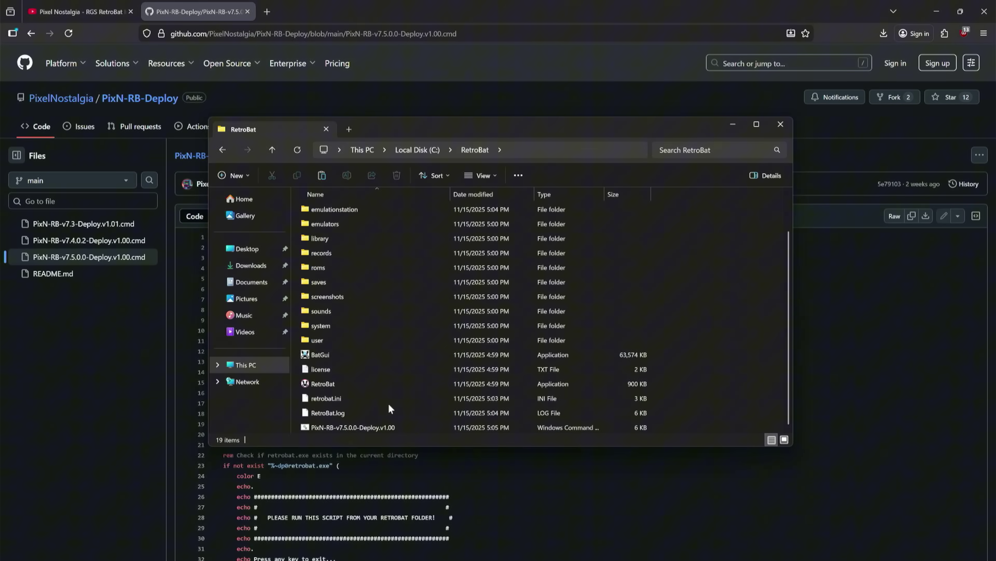
double_click(375, 426)
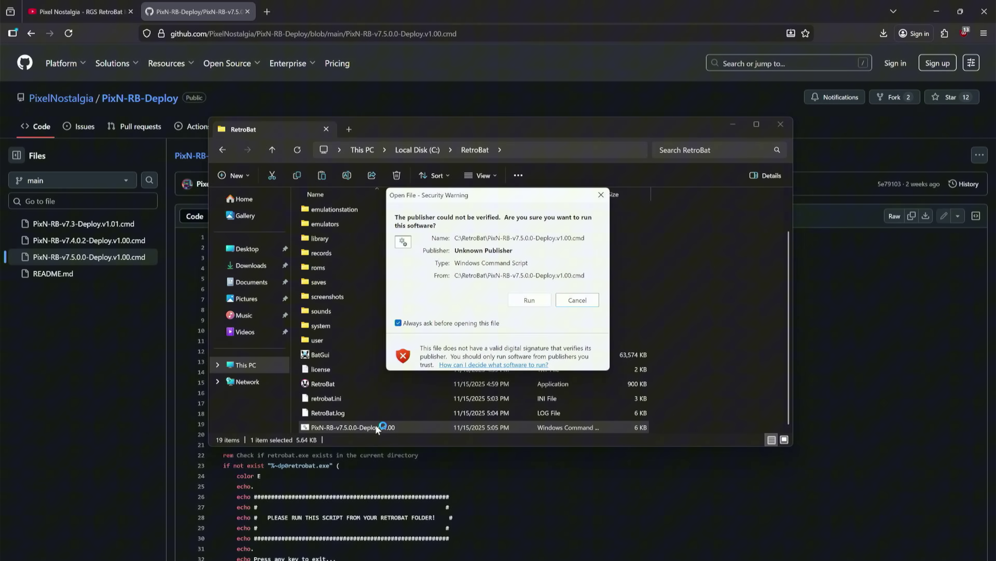
left_click(528, 300)
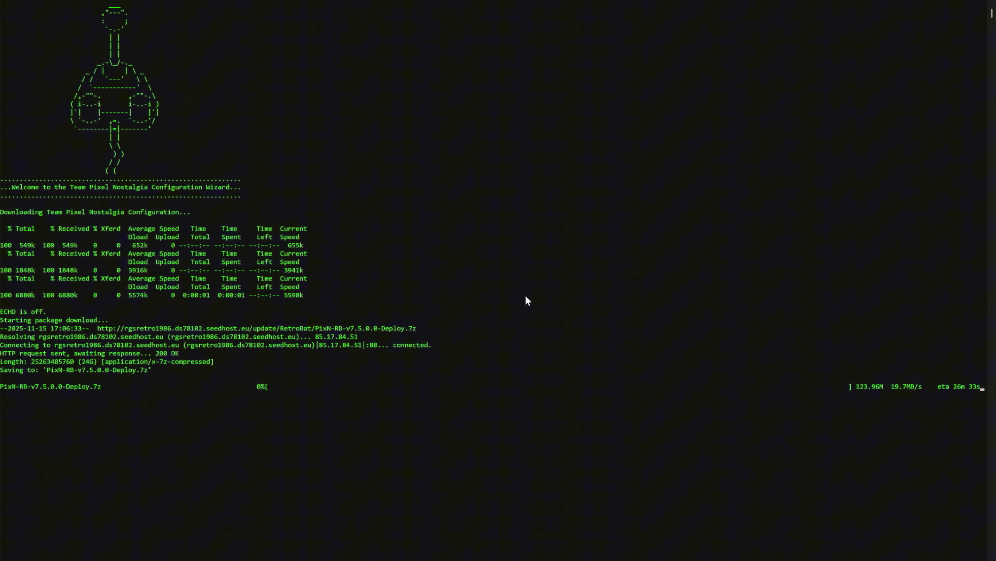
Switch to Firefox, review the RGS RetroBat Install (Pixelfication) Script video and its channel's ROMpack videos, and go back to the deploy script page.
key("super")
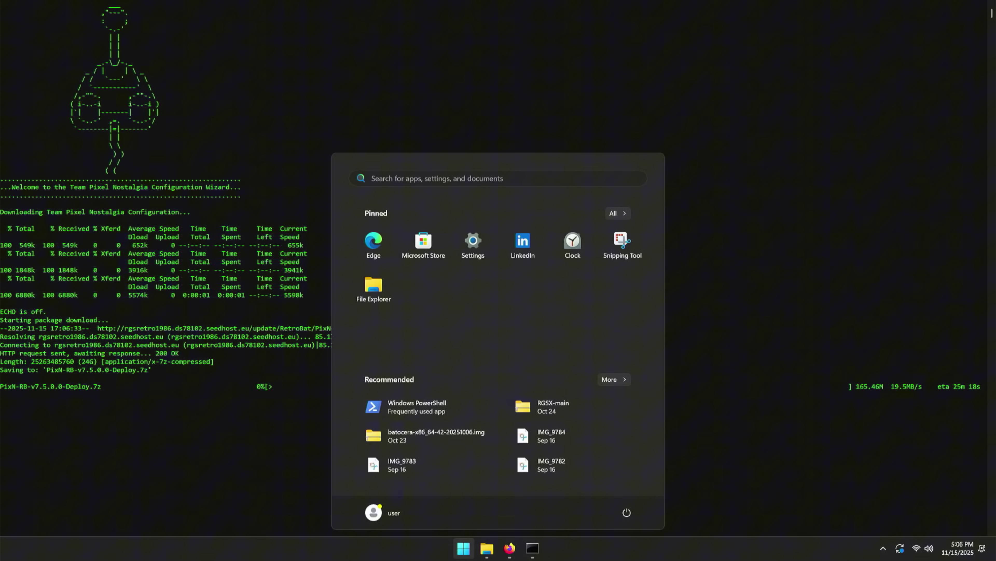
left_click(486, 550)
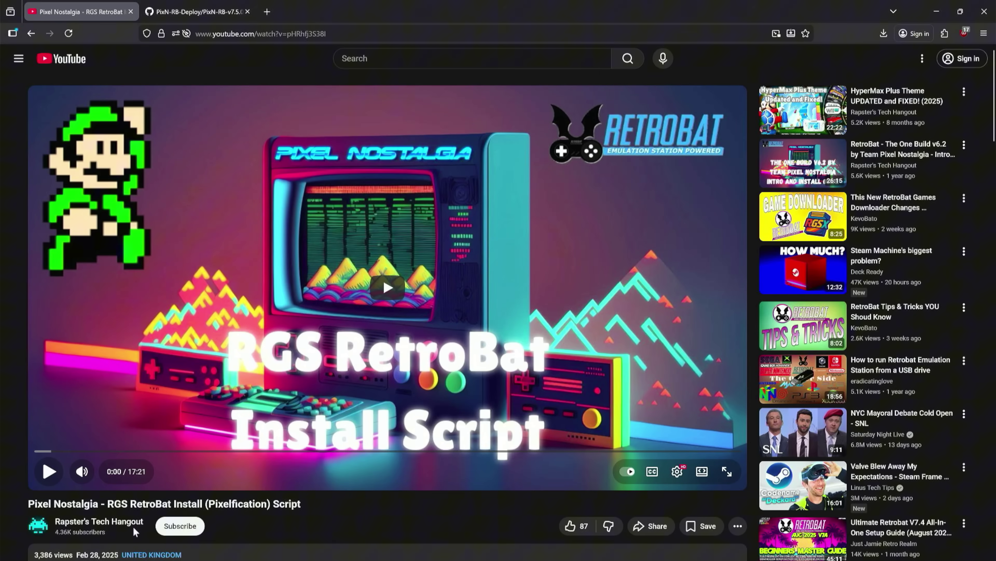
scroll(257, 294, "down", 4)
scroll(257, 294, "up", 4)
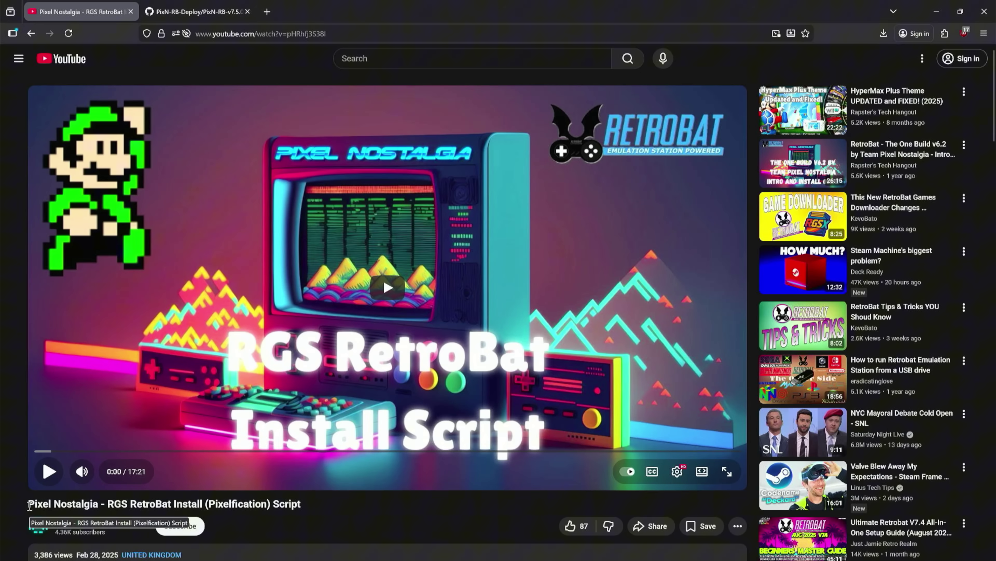
scroll(47, 365, "down", 3)
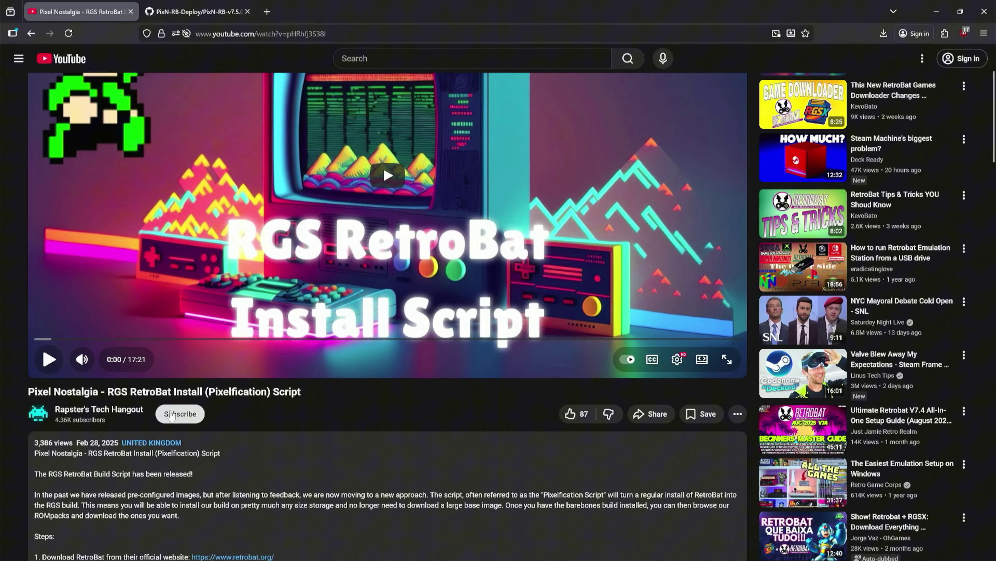
left_click(85, 410)
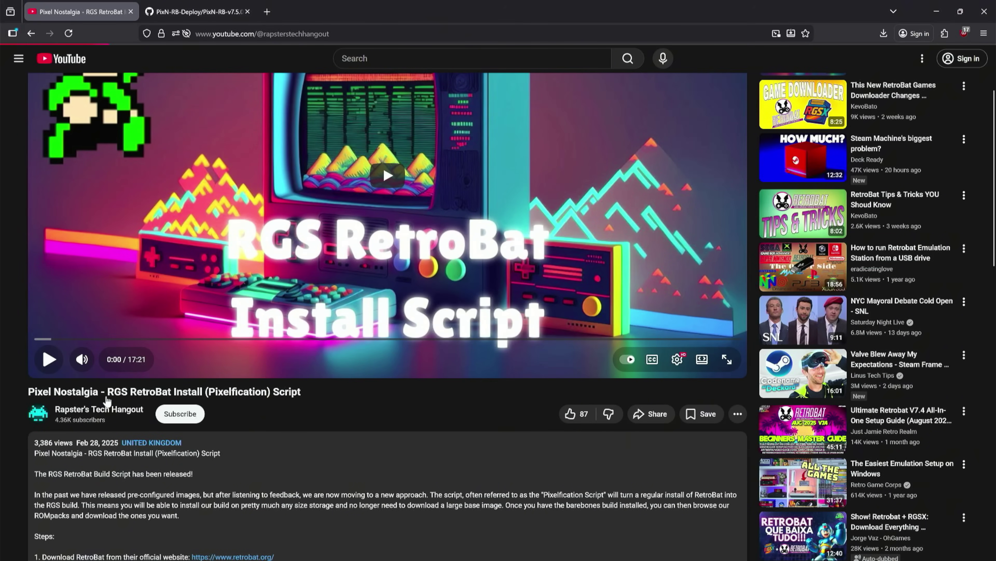
scroll(684, 404, "down", 4)
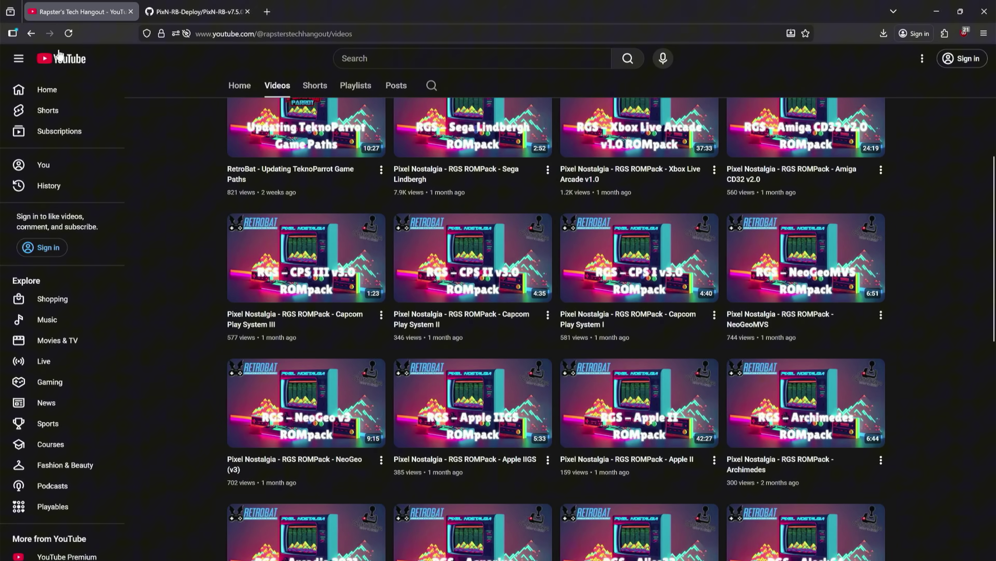
left_click(36, 33)
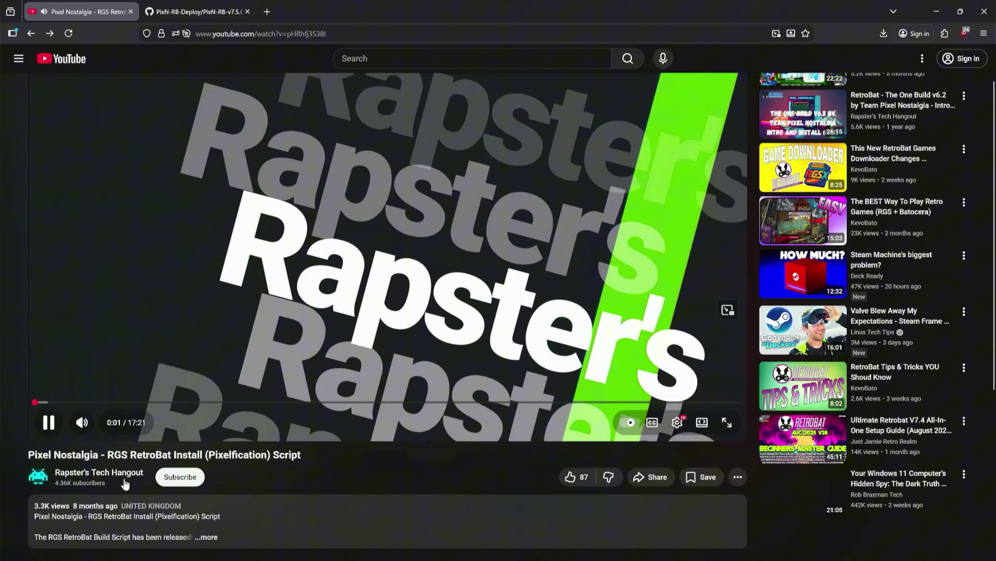
left_click(353, 199)
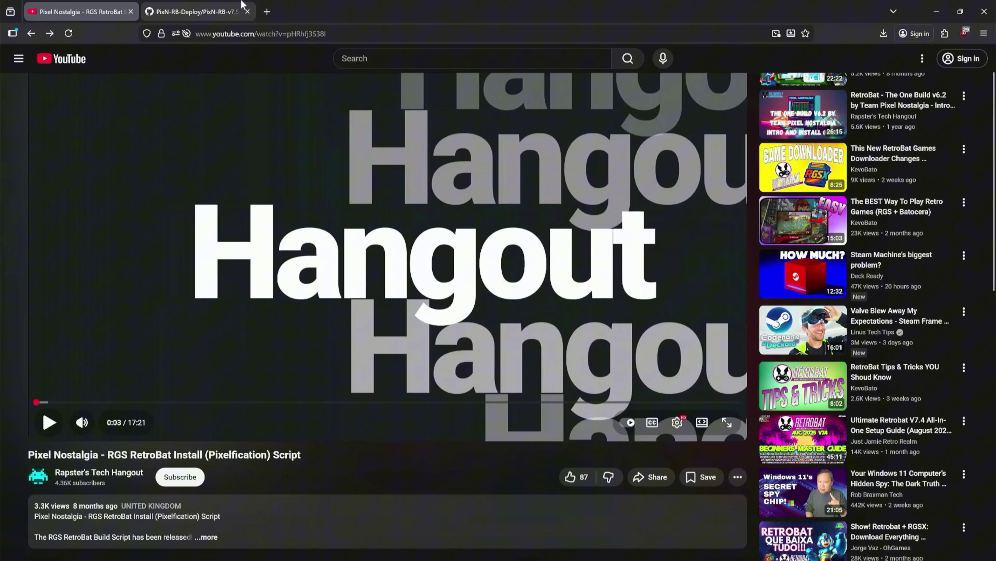
left_click(216, 6)
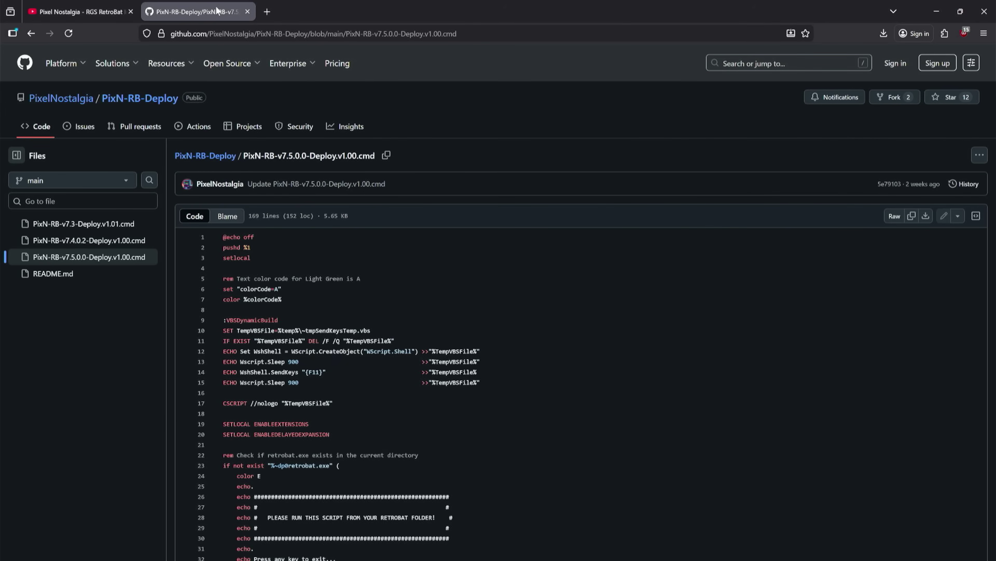
Answer Y in the deploy script to keep the ~25GB package file.
mouse_move(198, 65)
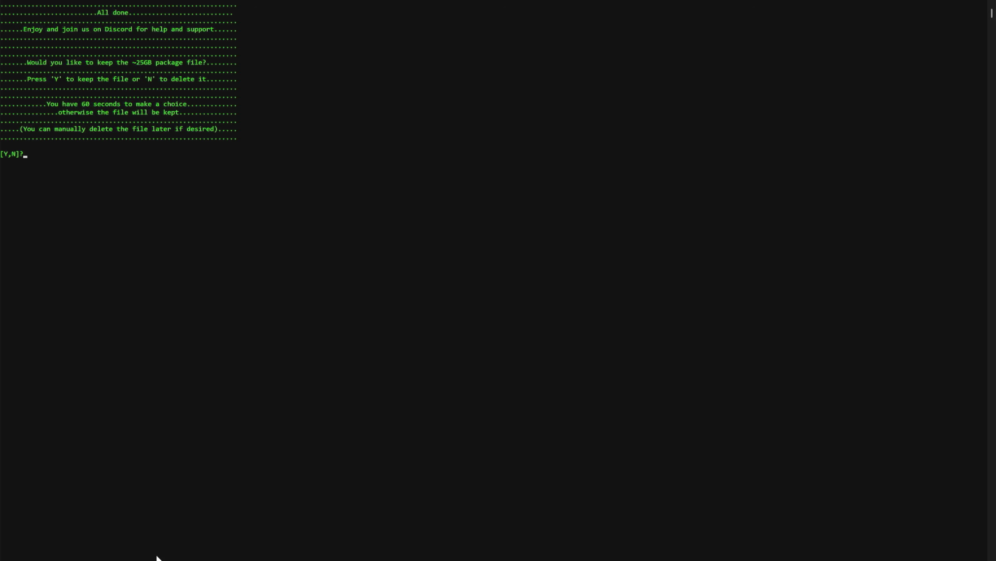
key("y")
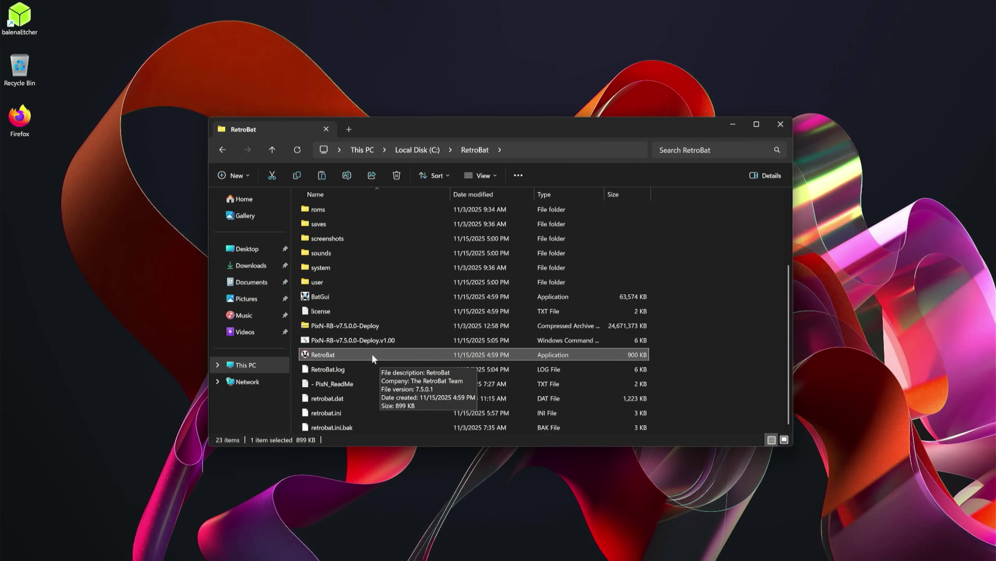
Pin the RetroBat application from C:\RetroBat to Start and to the taskbar.
right_click(365, 355)
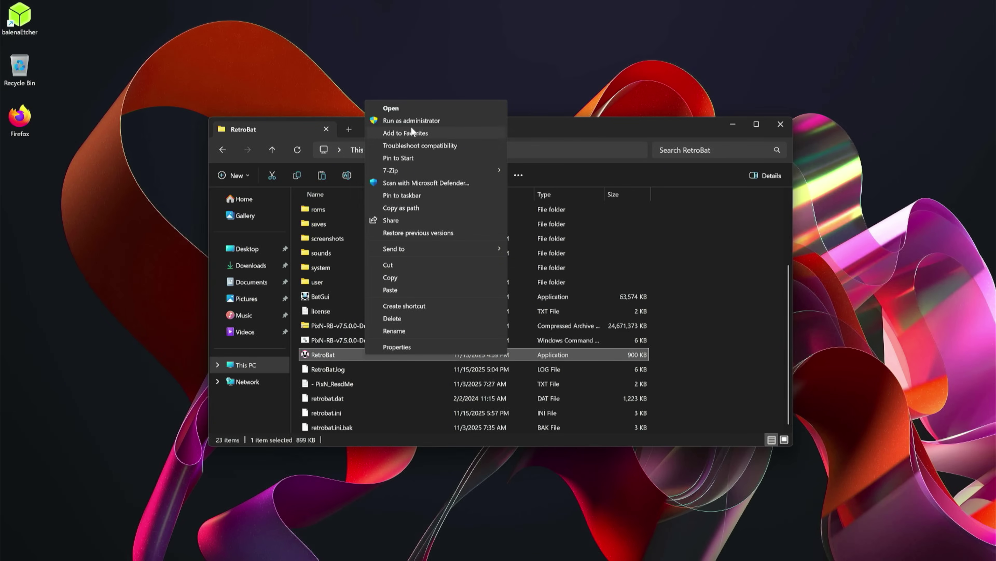
left_click(408, 157)
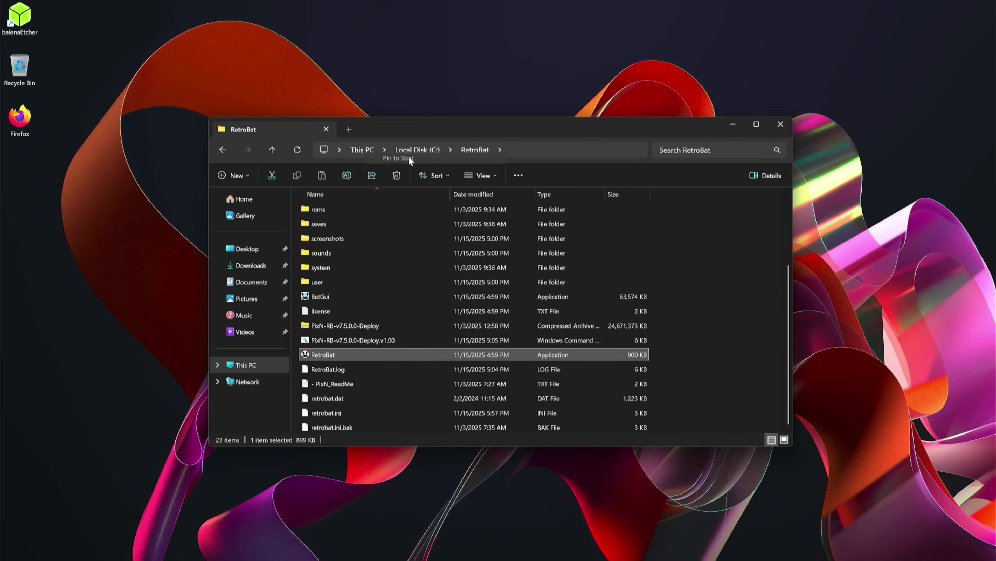
right_click(364, 355)
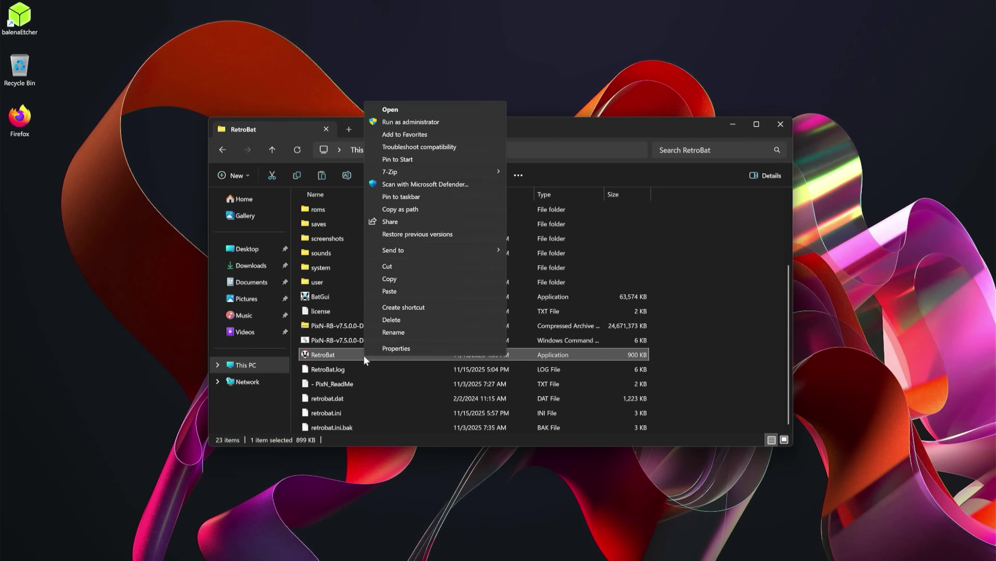
left_click(418, 197)
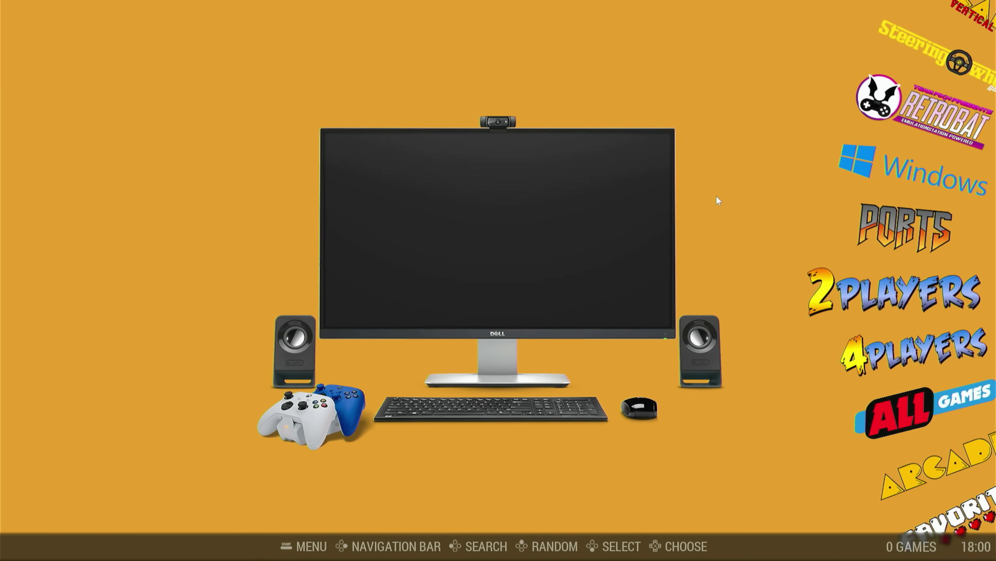
Look through the 2 Players and 4 Players collections in the RetroBat system carousel.
scroll(717, 196, "down", 4)
scroll(716, 196, "up", 4)
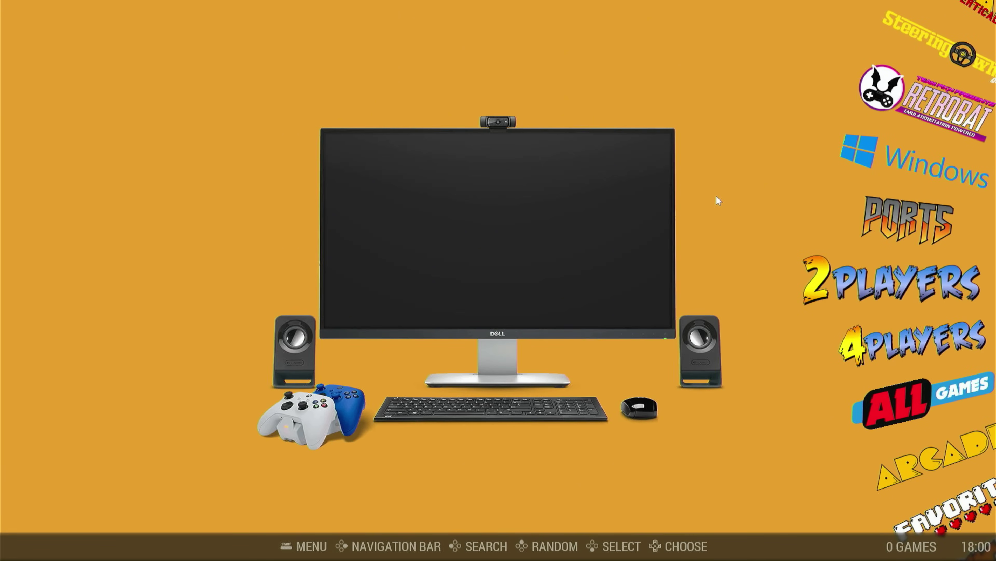
key("Return")
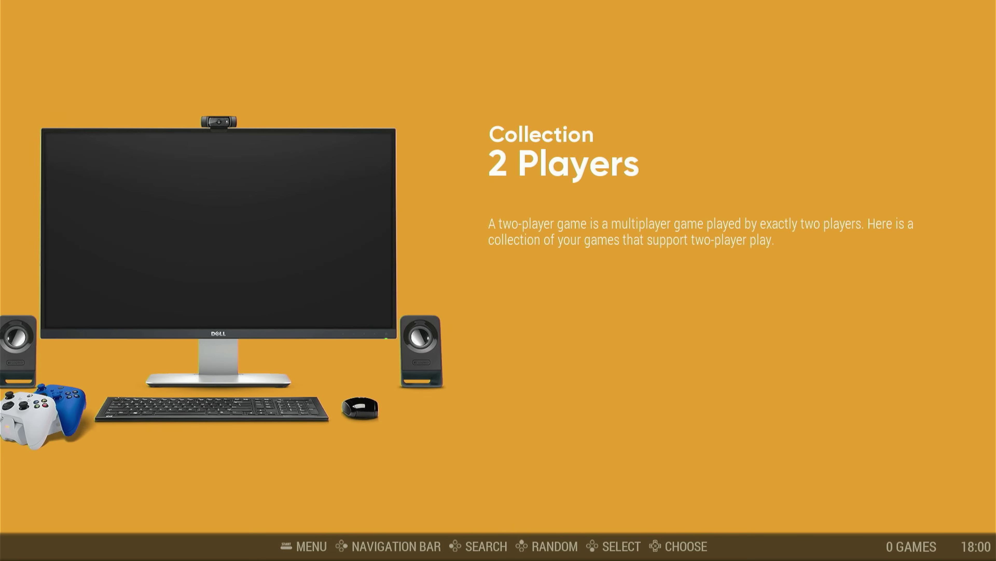
key("Right")
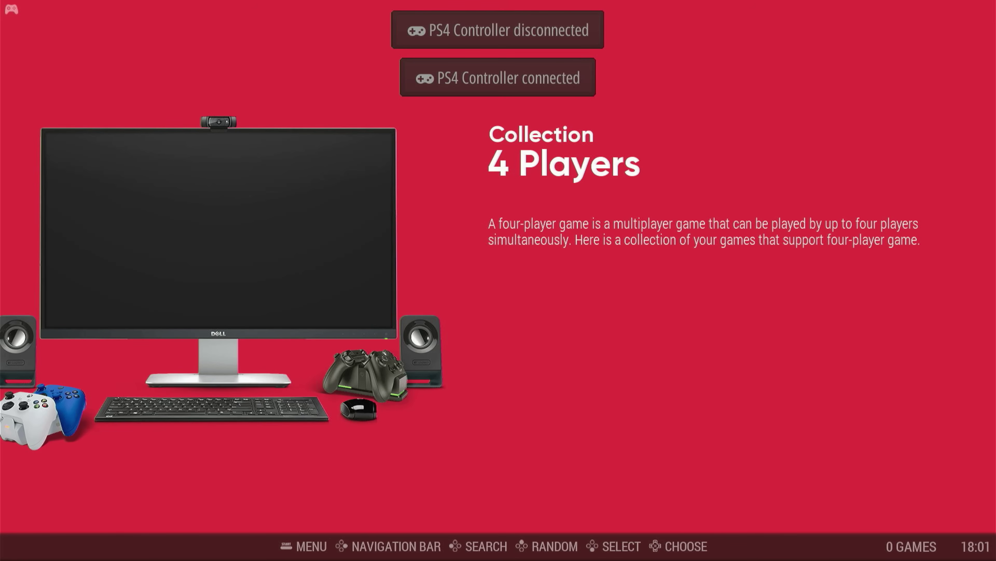
Open the RetroBat config system in the carousel, launch the Update Service script and return to the system view.
key("Left")
key("Left")
key("Left")
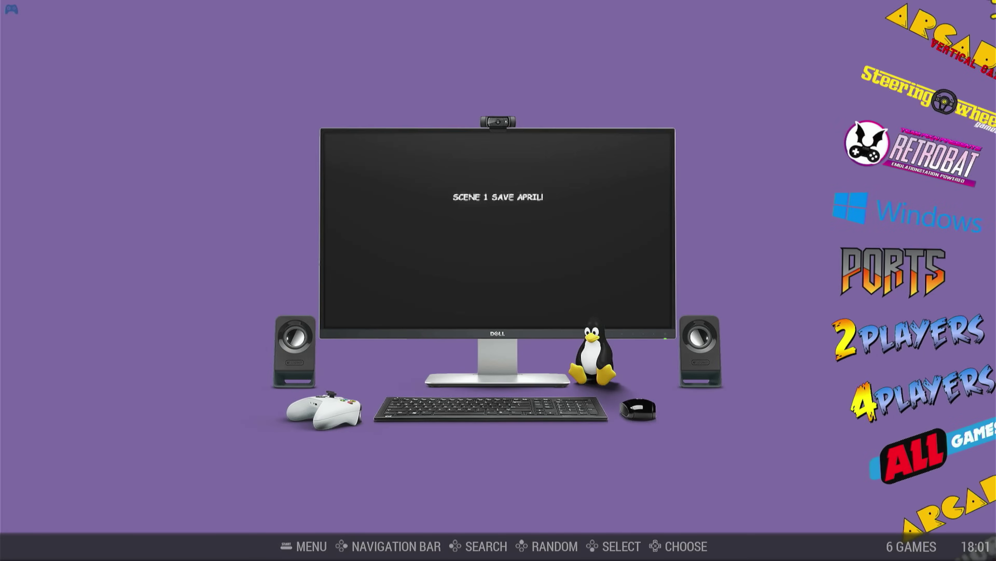
key("Left")
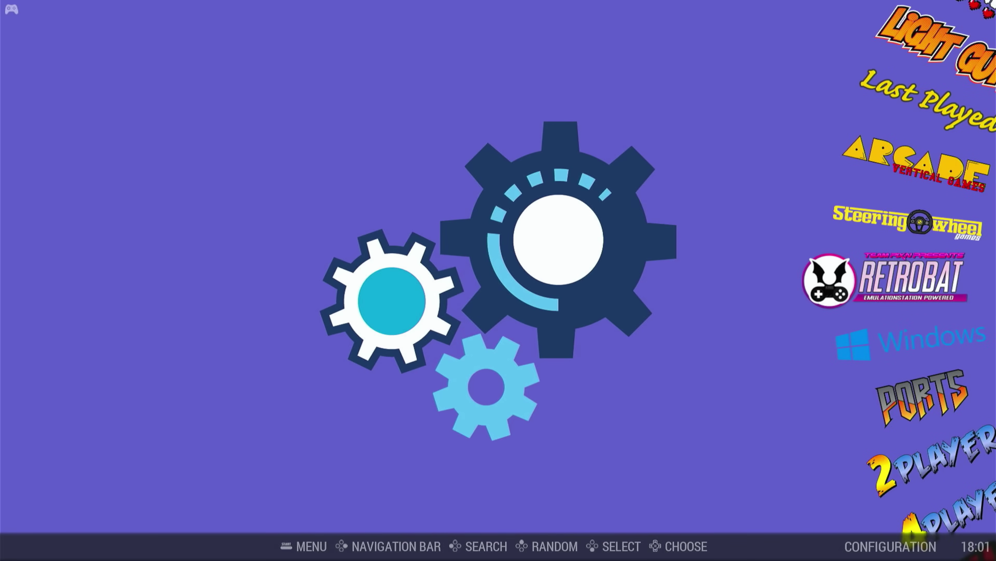
key("Left")
key("Right")
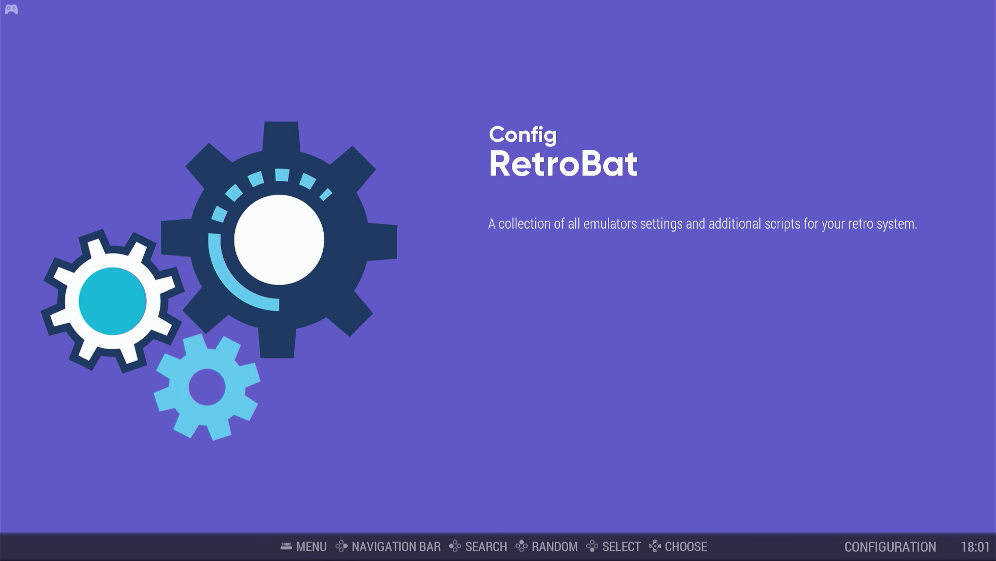
key("Return")
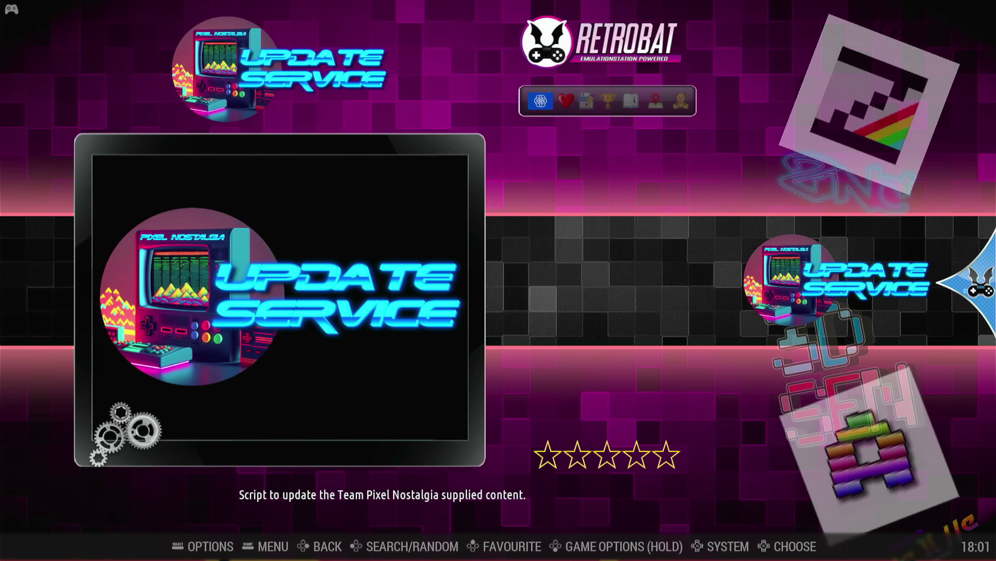
key("Return")
key("Escape")
Open the main menu and go to its Quit entry.
key("F1")
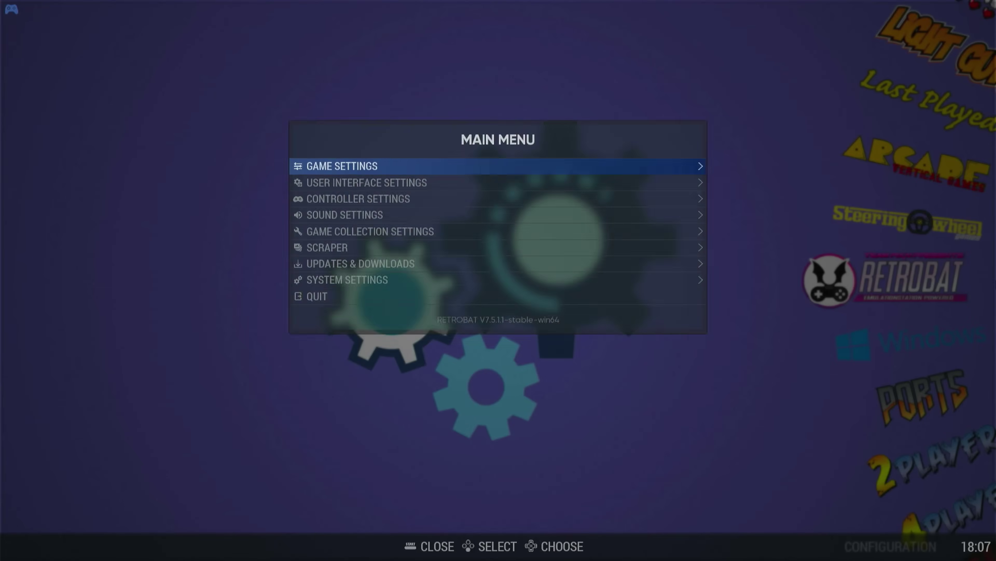
key("Up")
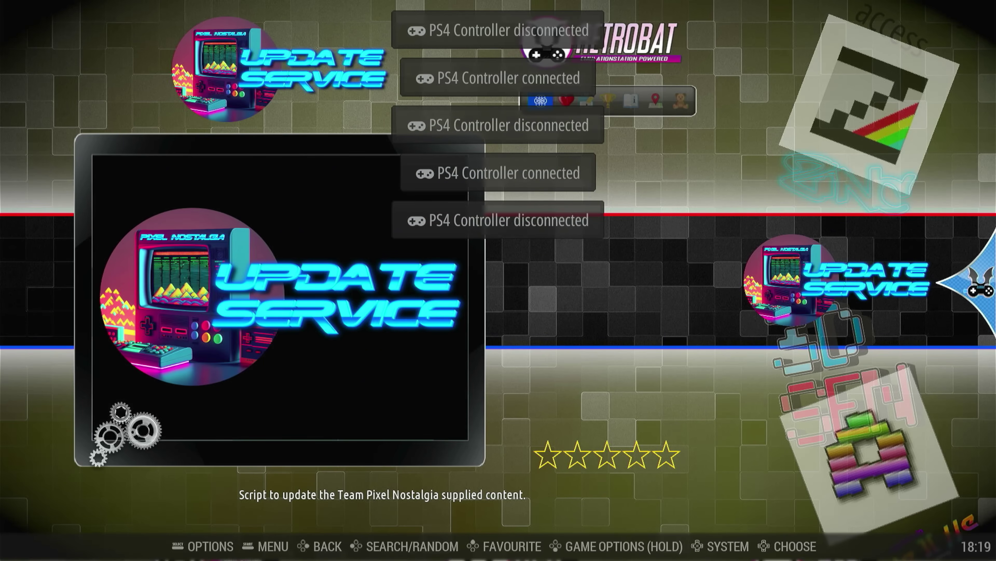
Leave the RetroBat config game list and browse the system carousel from Windows to the Light Gun collection.
key("Down")
key("Up")
key("BackSpace")
key("Down")
key("Down")
key("Up")
key("Up")
key("Up")
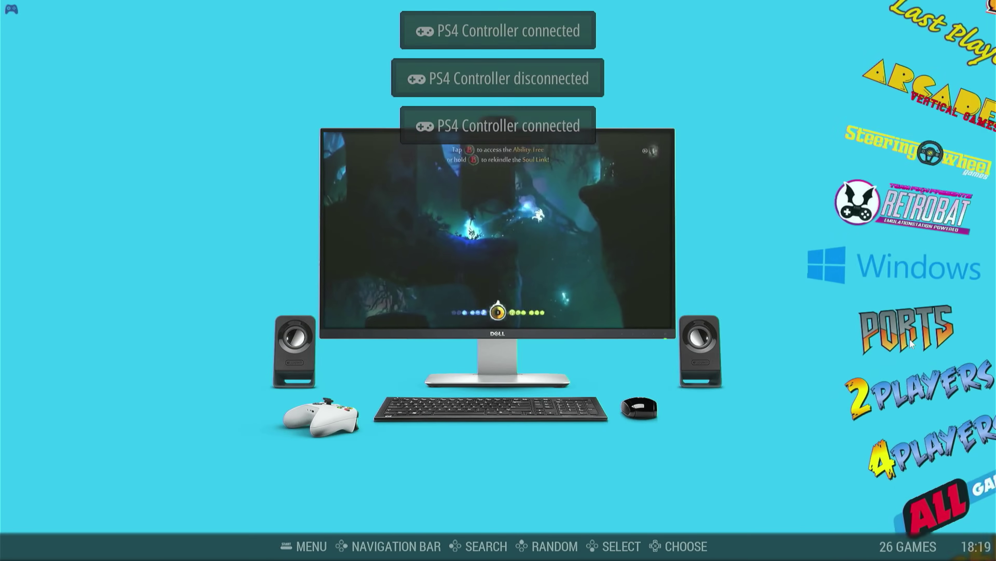
key("Up")
key("Up")
key("Up")
key("Up")
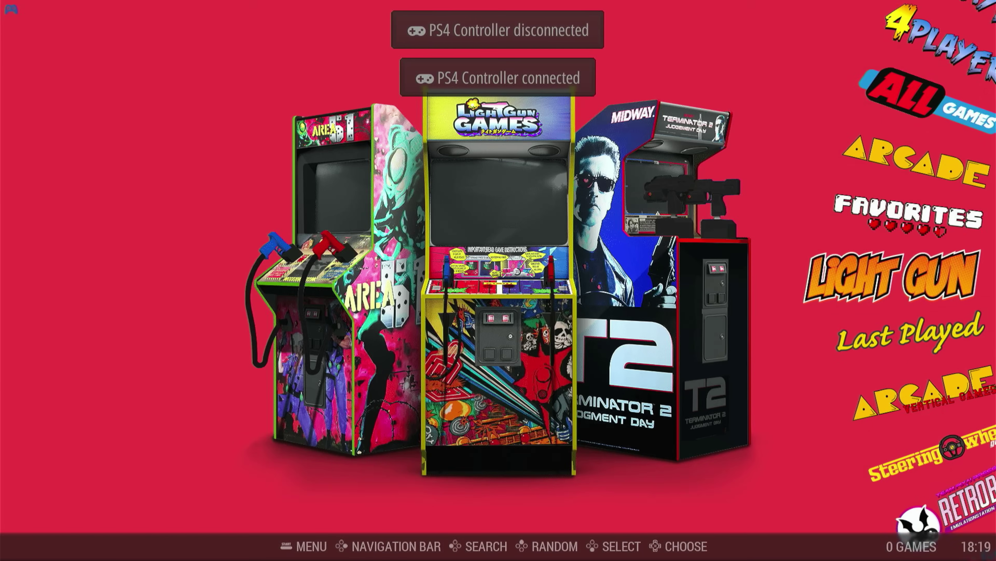
key("Return")
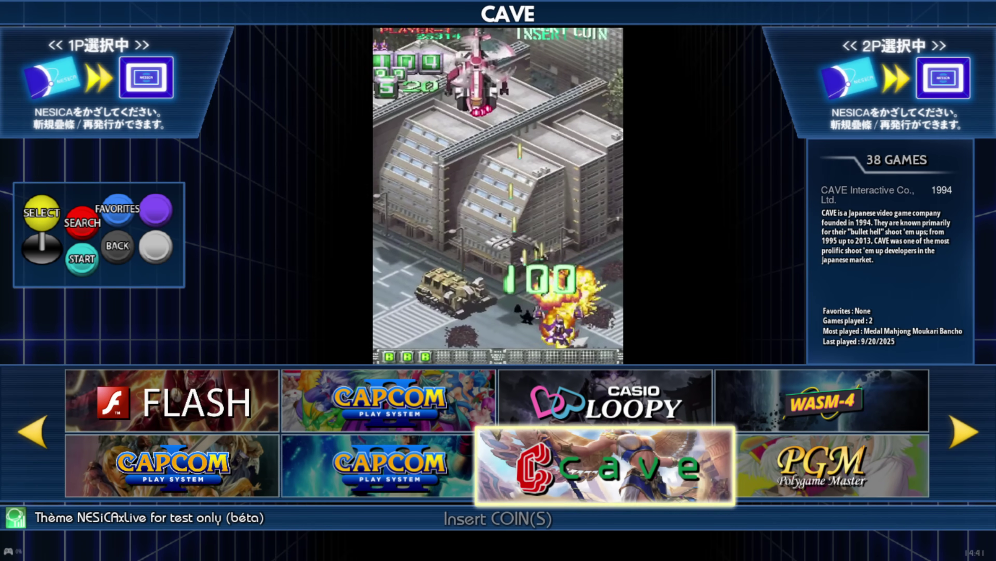
Browse the systems from Cave past PGM and Namco System 22, and open the Namco System ES3 game list.
key("Right")
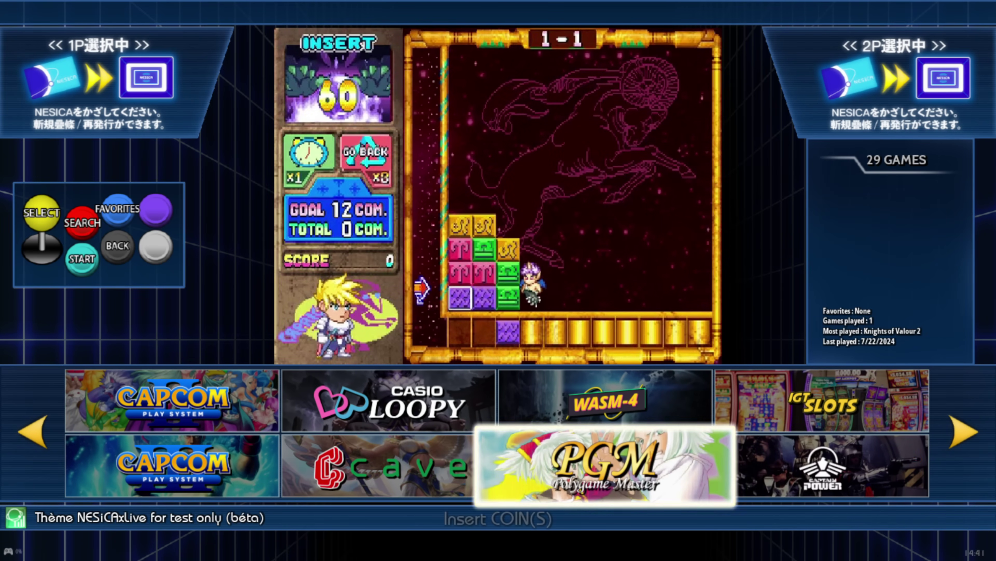
key("Right")
key("Right")
key("Right")
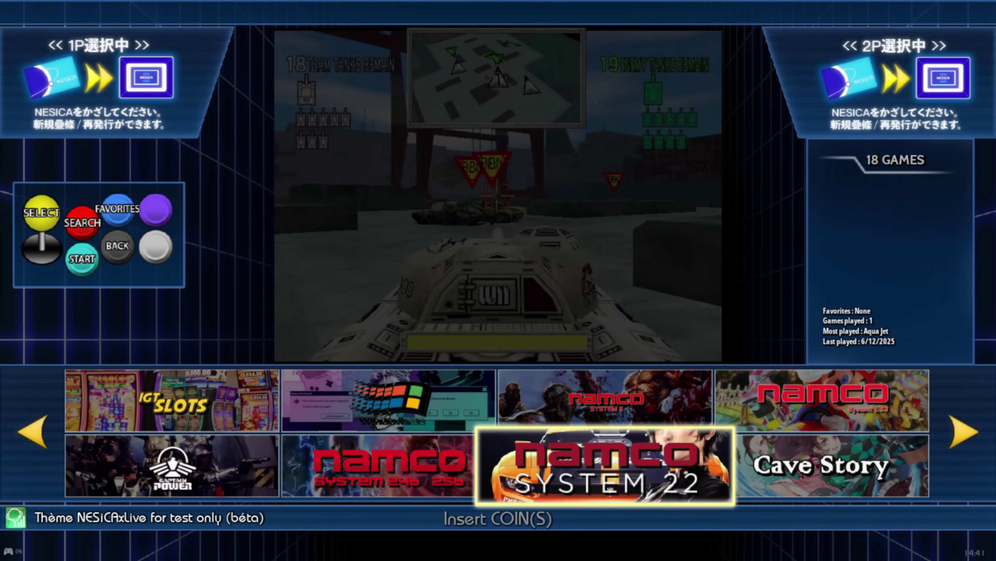
key("Right")
key("Up")
key("Left")
key("Right")
key("Return")
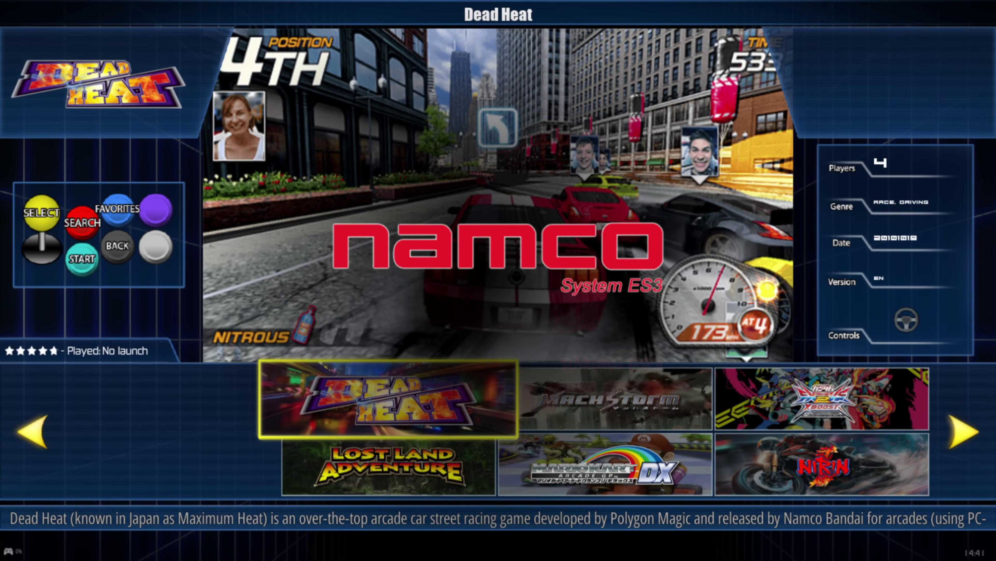
Look through the Namco System ES3 games from Lost Land Adventure to Tekken 7: Fated Retribution.
key("Down")
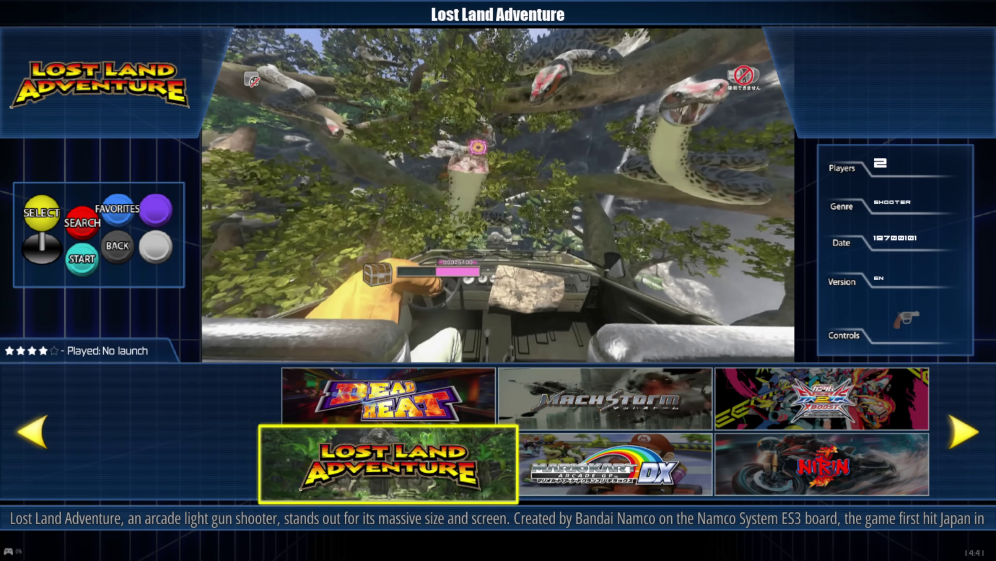
key("Right")
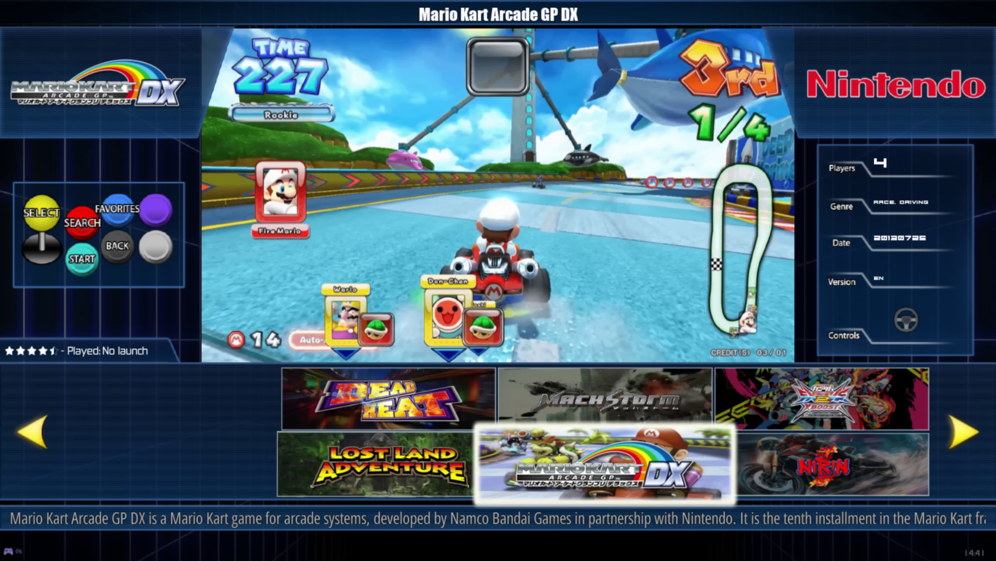
key("Right")
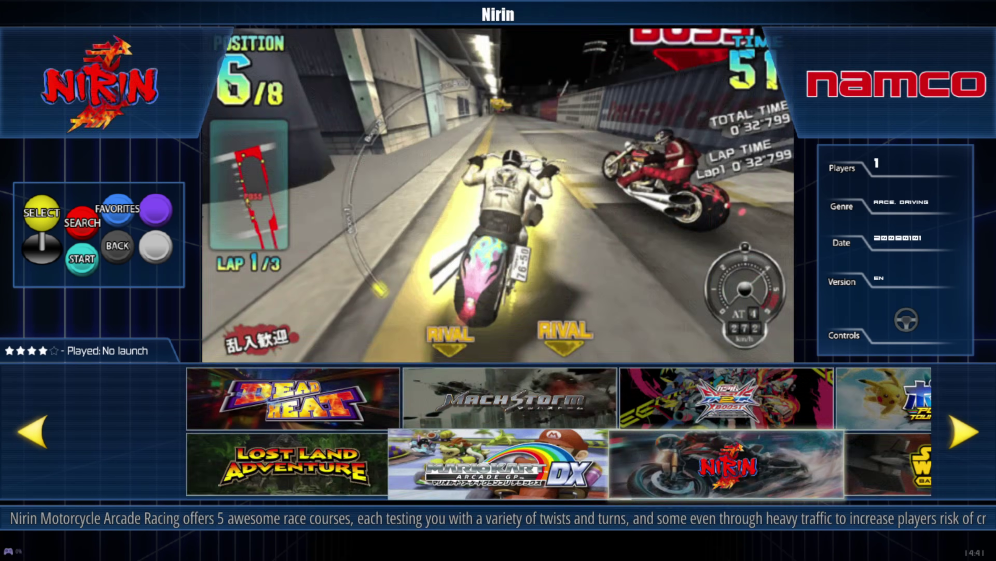
key("Right")
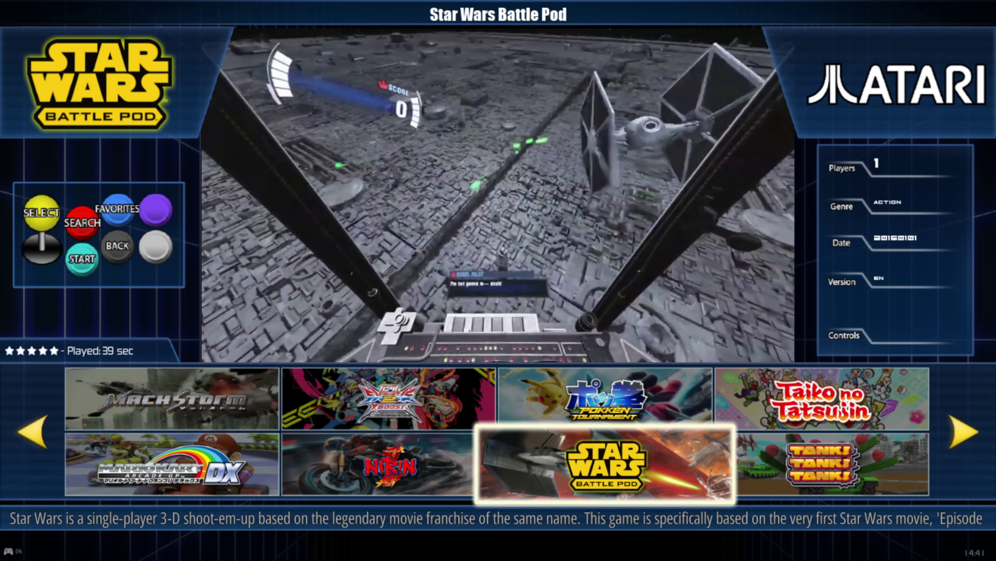
key("Up")
key("Right")
key("Down")
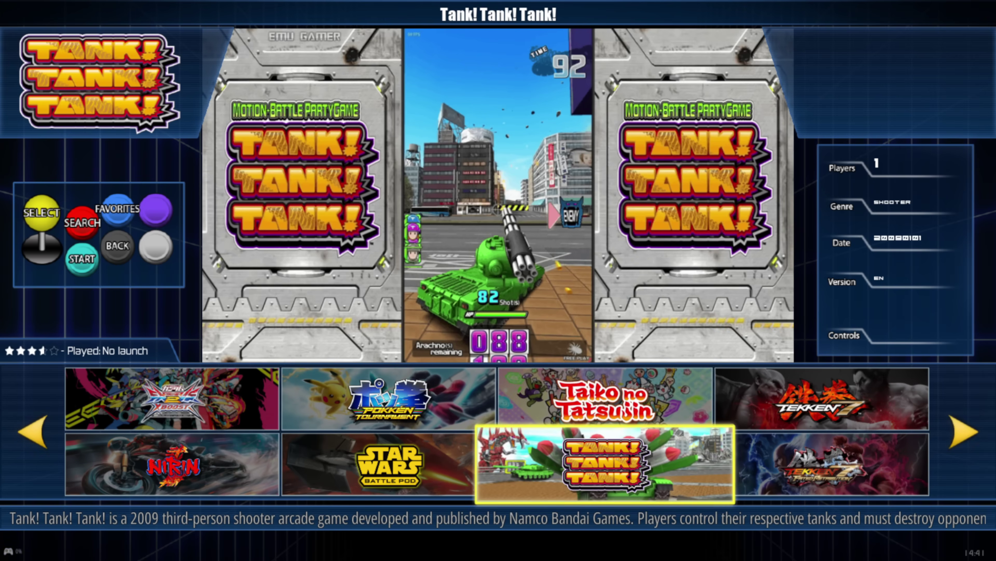
key("Right")
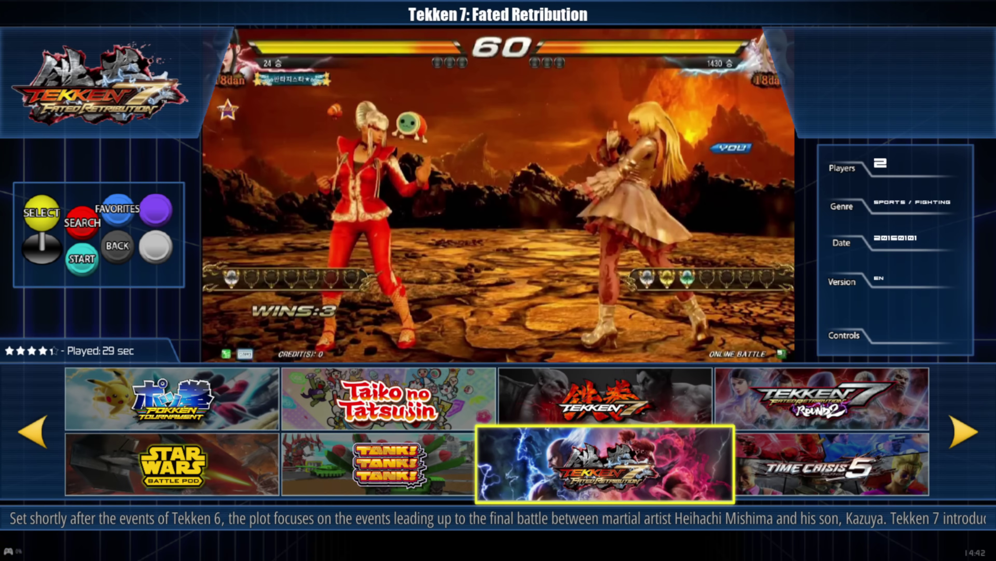
Look through the remaining Namco System ES3 games from Tekken 7 to Wangan Midnight Maximum Tune 6 R.
key("Up")
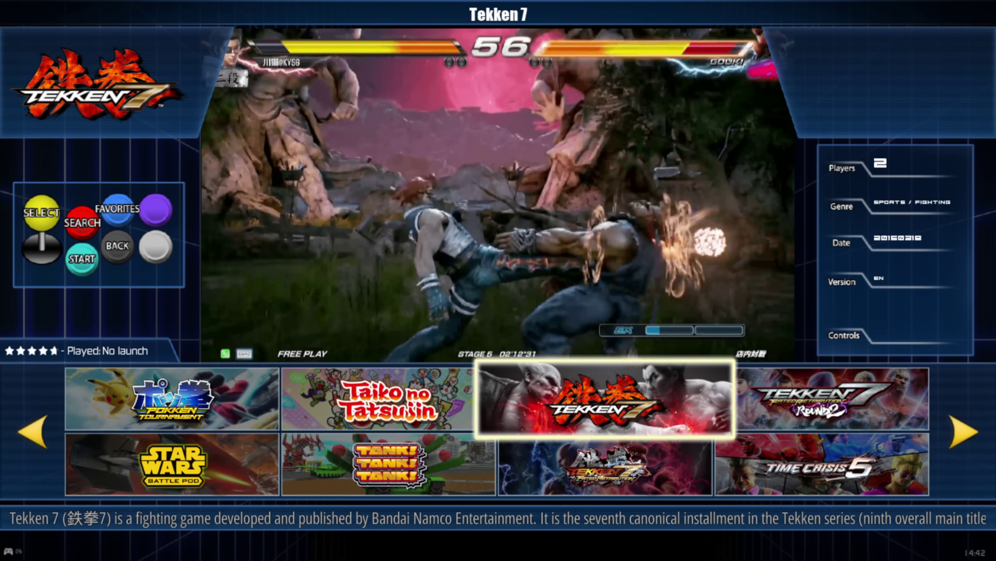
key("Right")
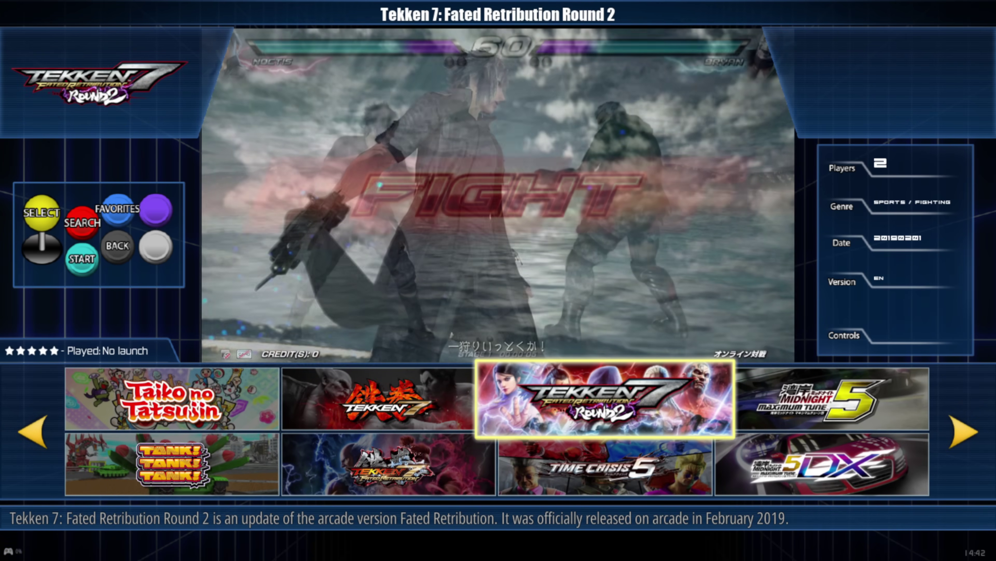
key("Down")
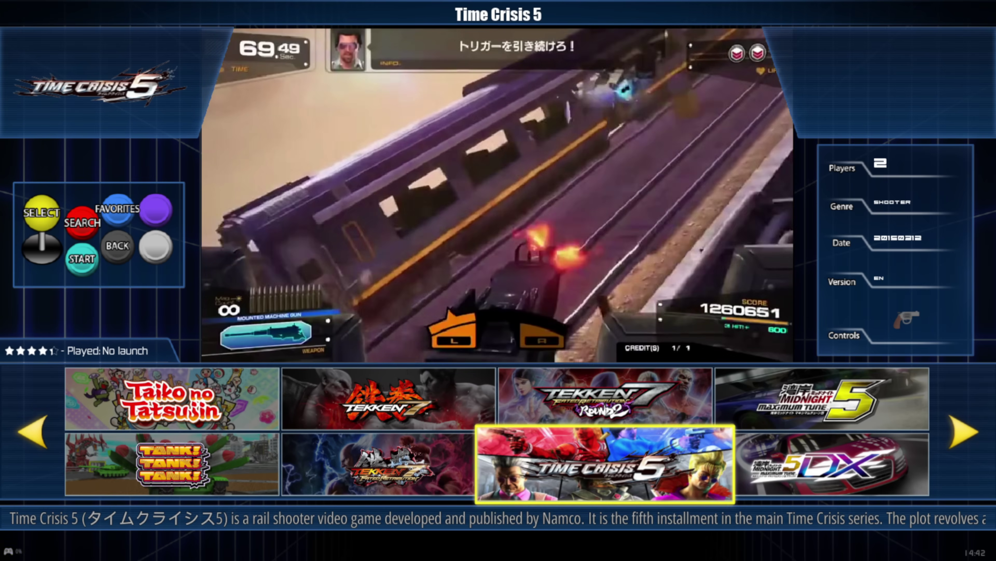
key("Right")
key("Up")
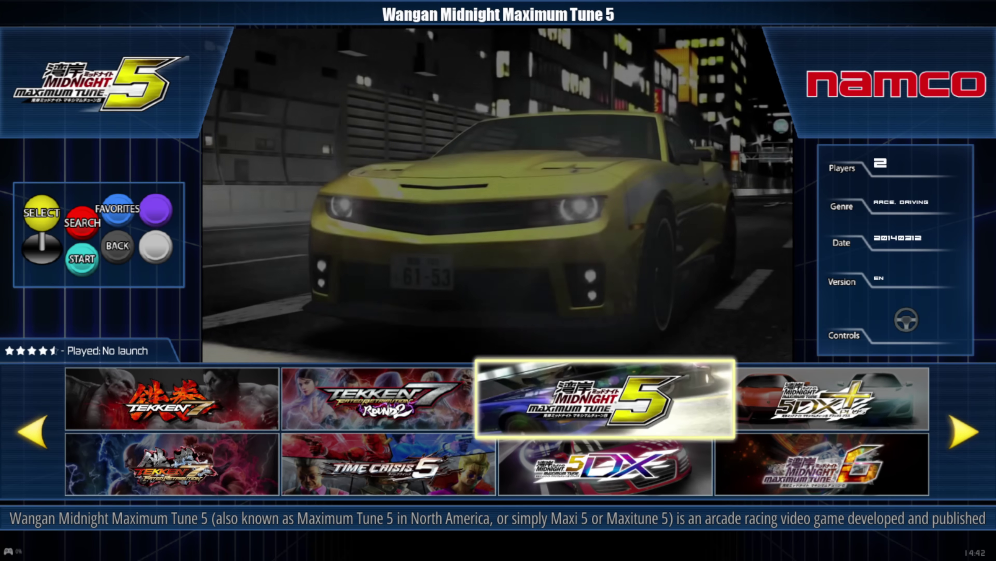
key("Right")
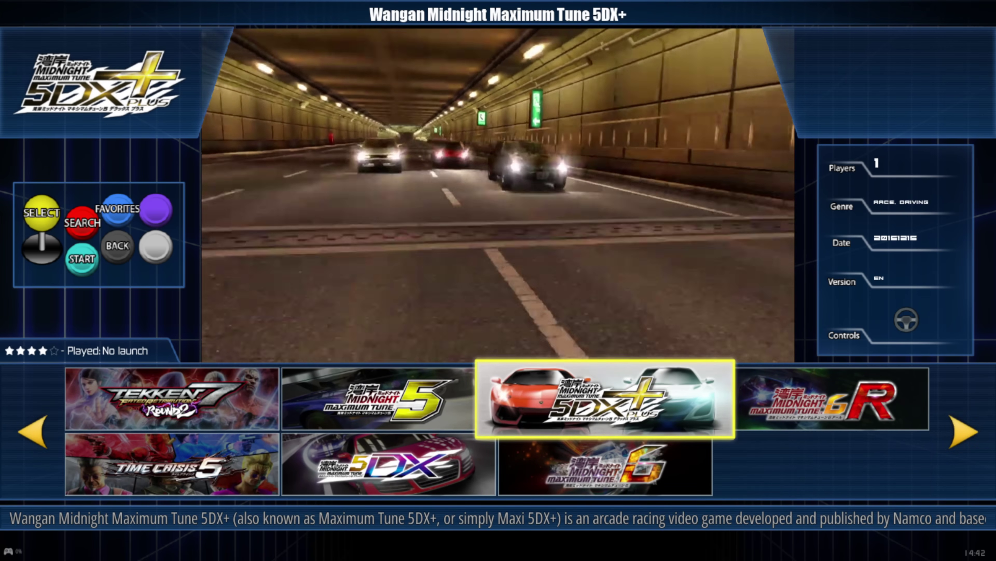
key("Down")
key("Right")
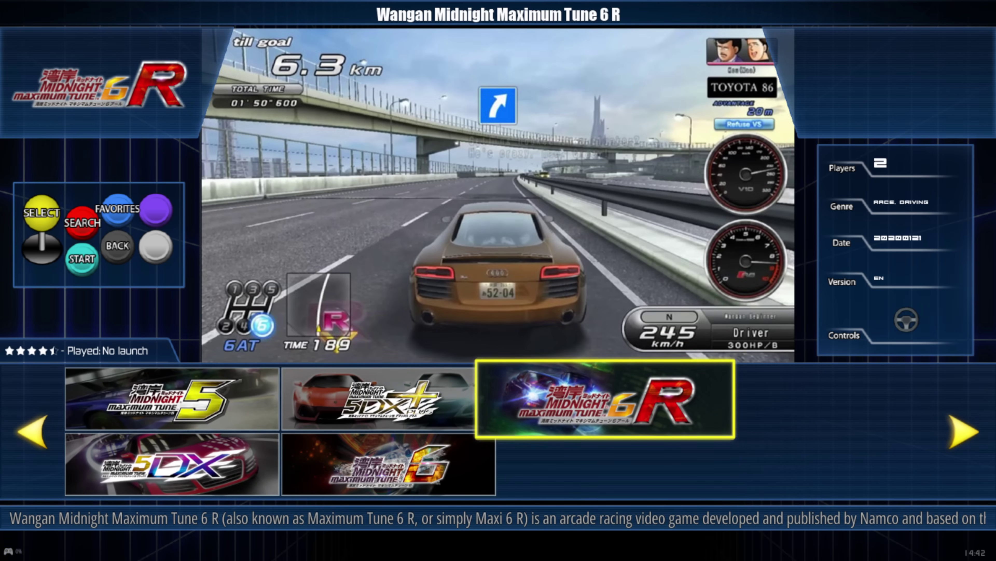
Return to the system view and browse the systems onward to Sega Chihiro.
key("Escape")
key("Down")
key("Left")
key("Left")
key("Left")
key("Right")
key("Right")
key("Right")
key("Right")
key("Right")
key("Right")
key("Right")
key("Right")
key("Right")
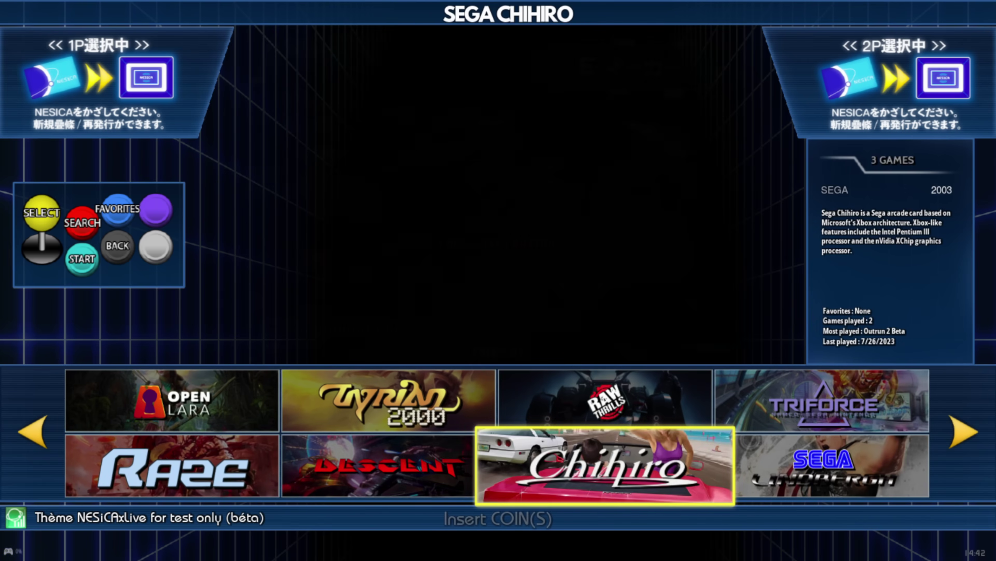
Move on to the Sega Mark III system, open it and look through its first games past Alien Syndrome.
key("Right")
key("Right")
key("Right")
key("Left")
key("Return")
key("Right")
key("Right")
key("Right")
key("Right")
key("Right")
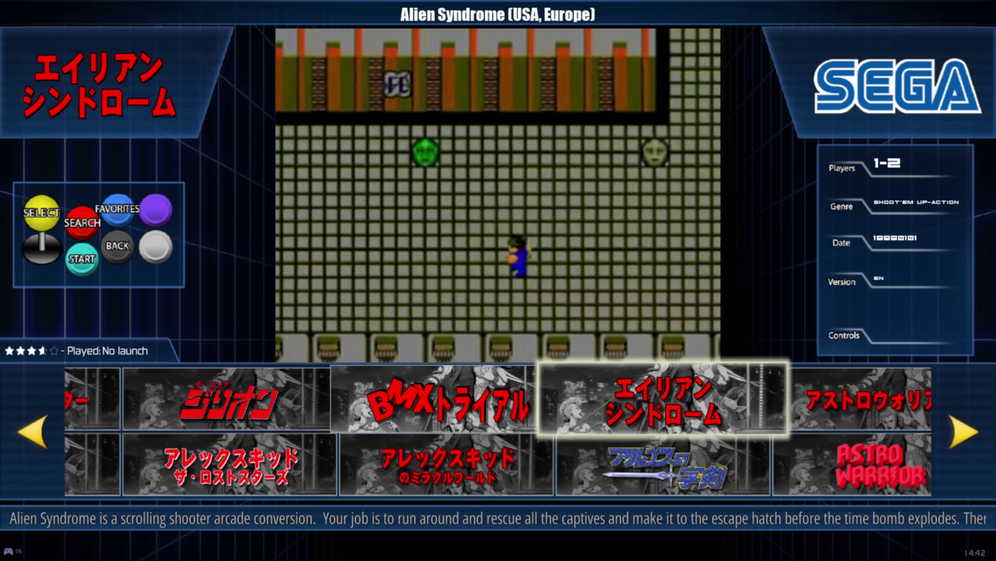
key("Right")
Open the Taito Type X system, look through its games from Block King Ball Shooter past Spica Adventure, and return to the system view.
key("Escape")
key("Right")
key("Return")
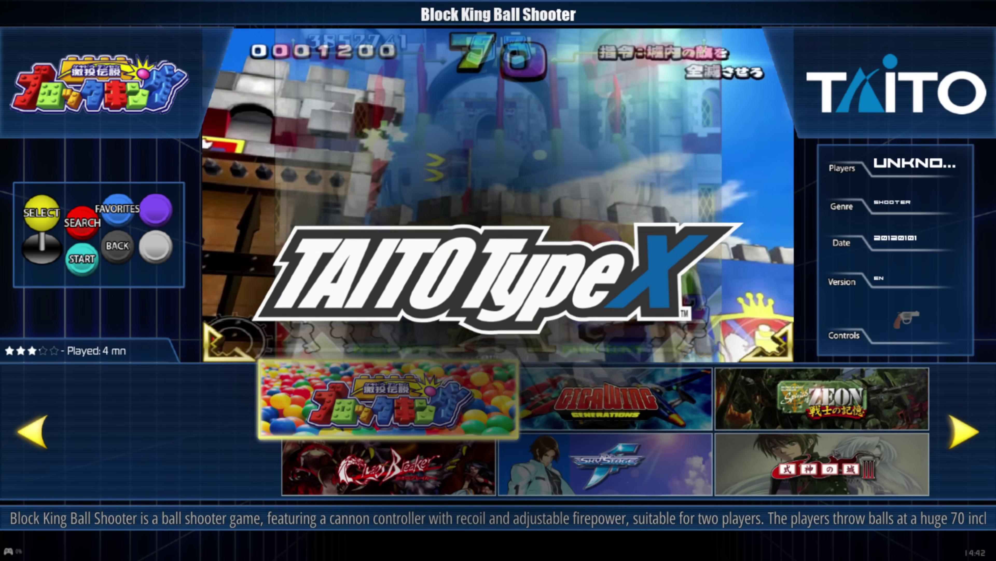
key("Right")
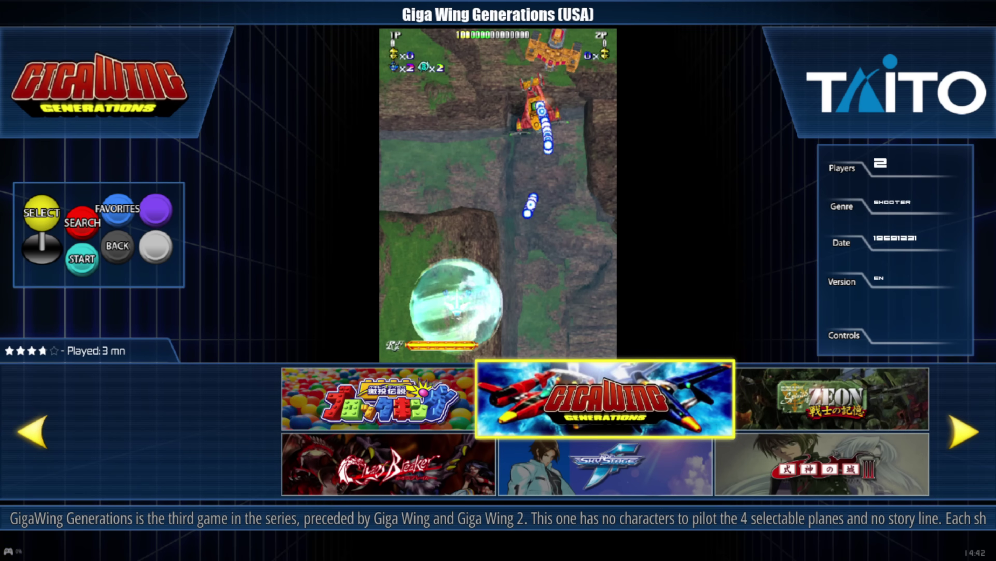
key("Down")
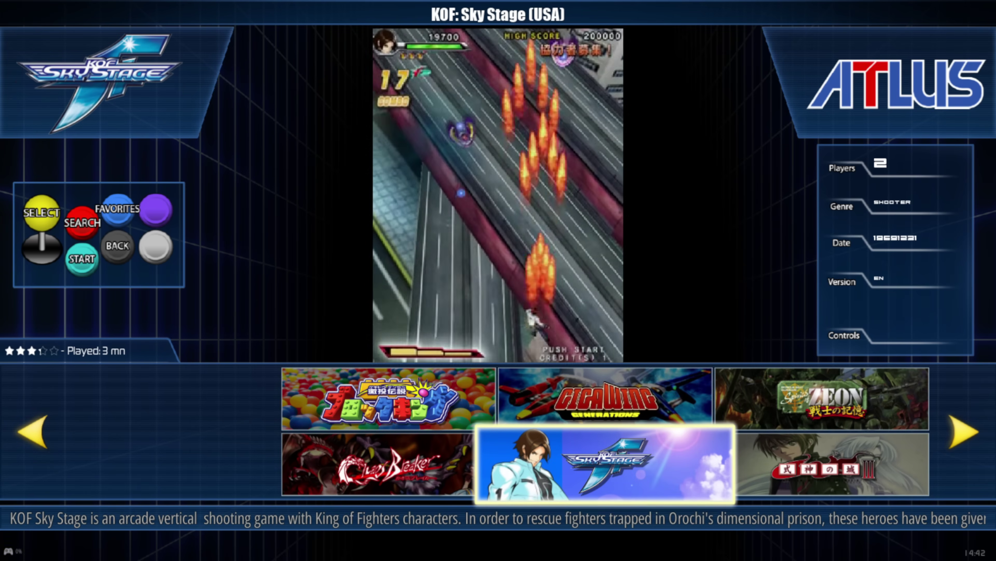
key("Right")
key("Up")
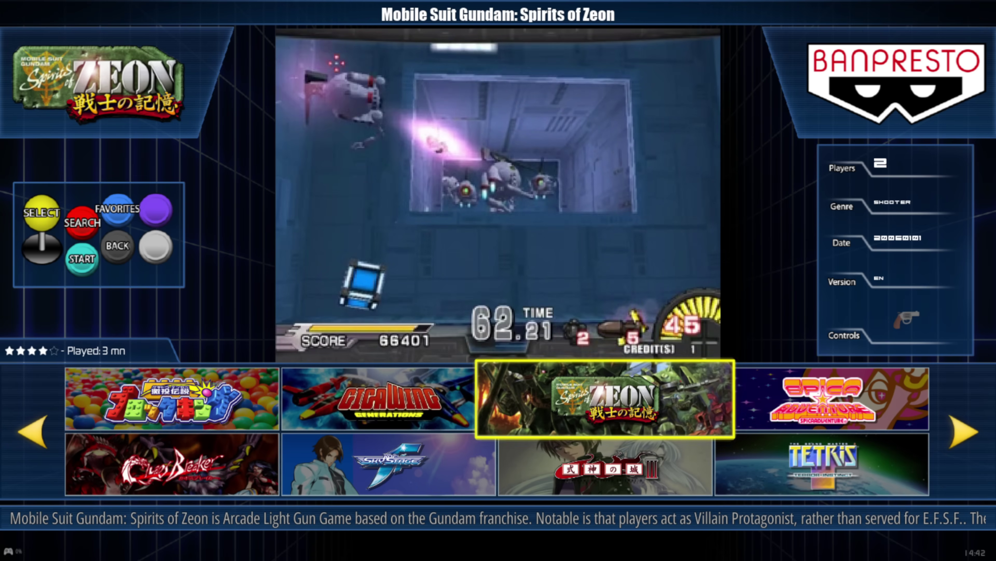
key("Right")
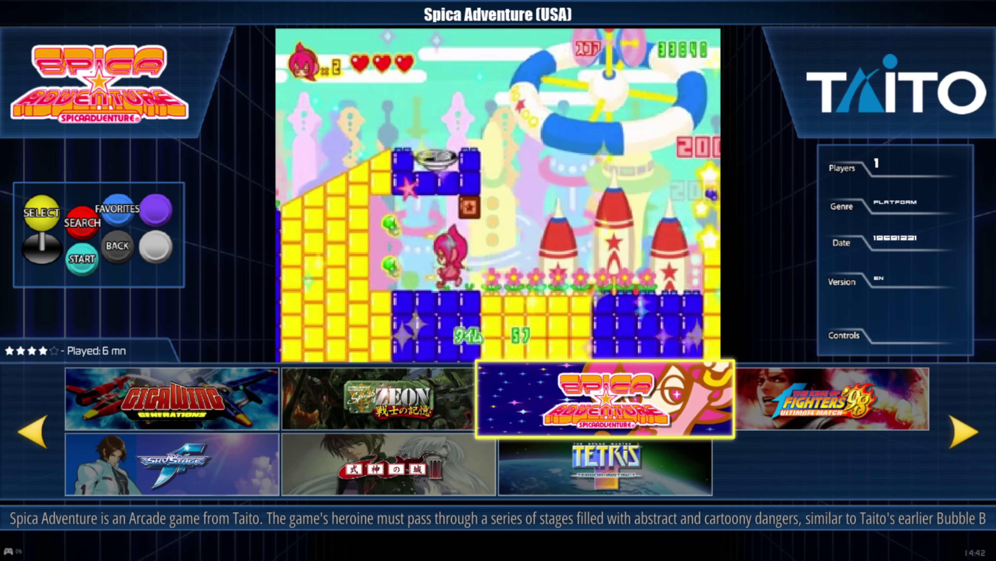
key("Right")
key("Escape")
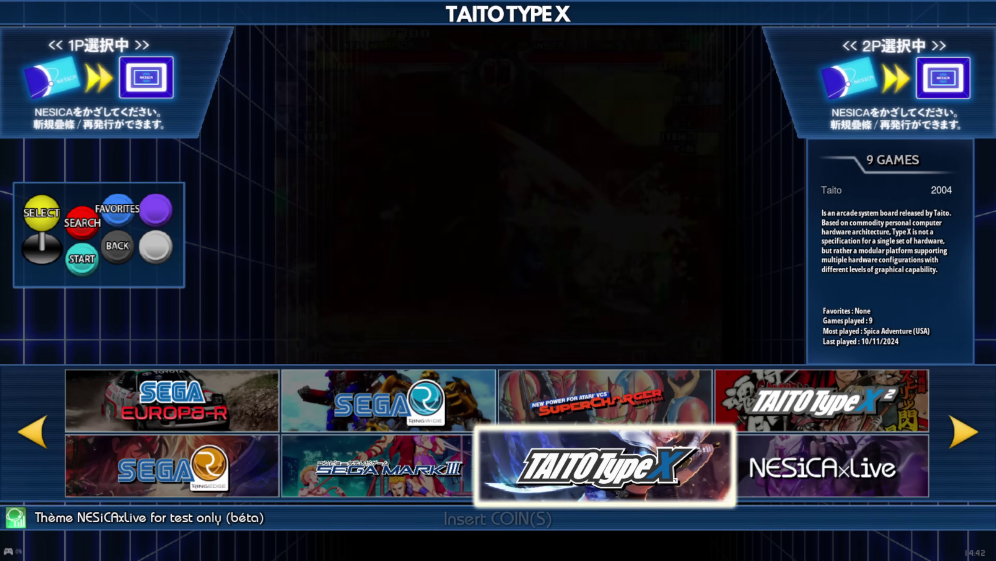
Open the Taito Type X² system and look through its games from Battle Fantasia to Music GunGun! 2.
key("Right")
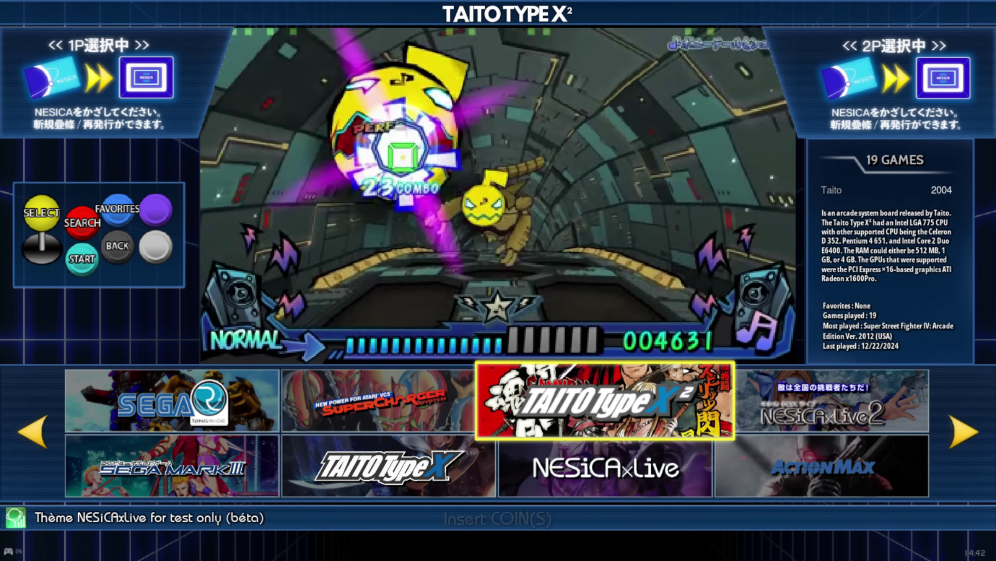
key("Return")
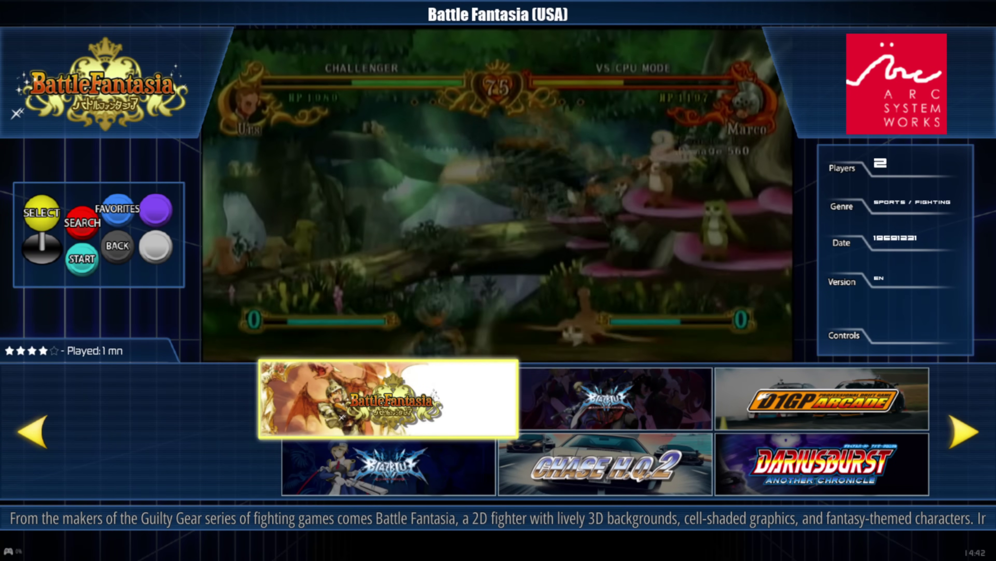
key("Right")
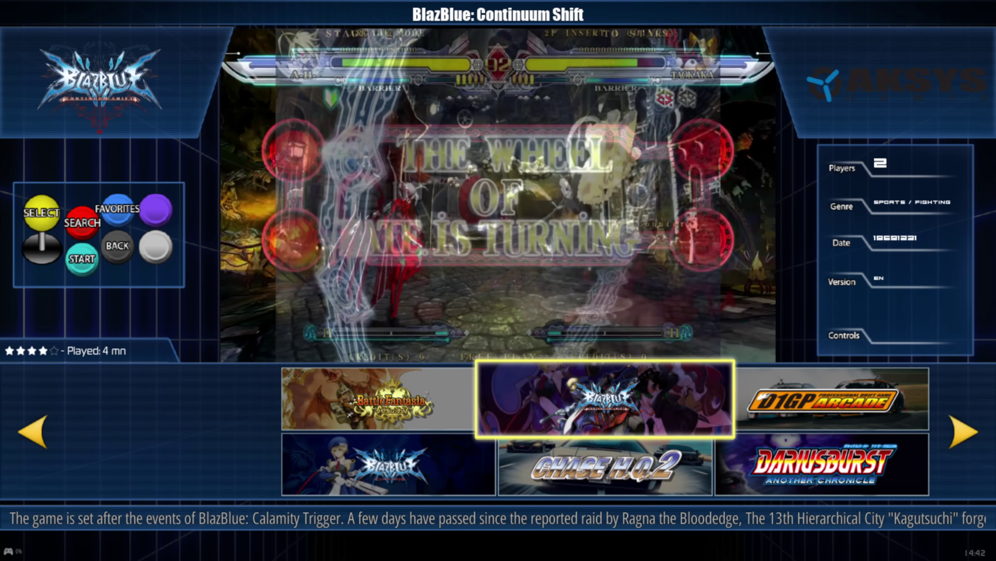
key("Down")
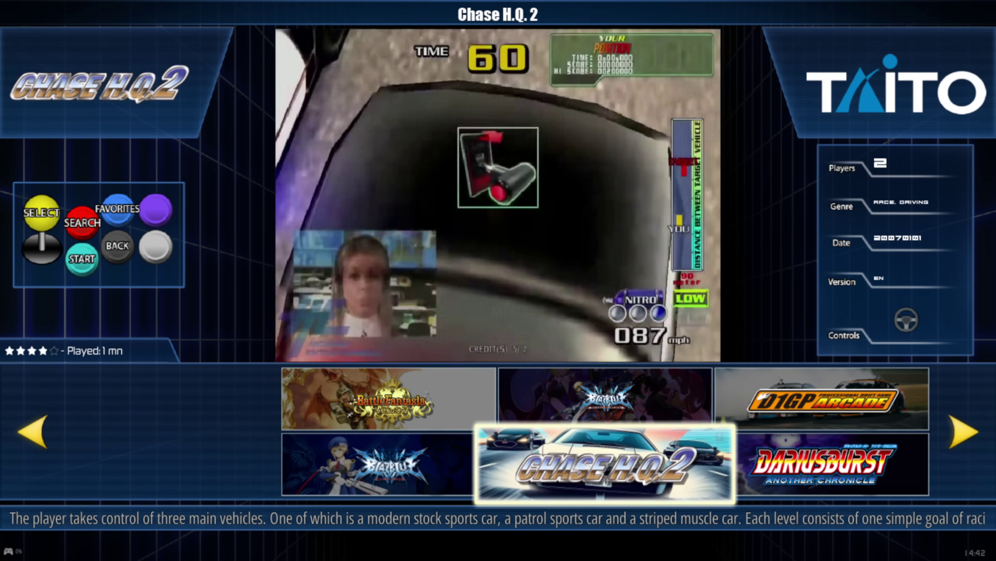
key("Right")
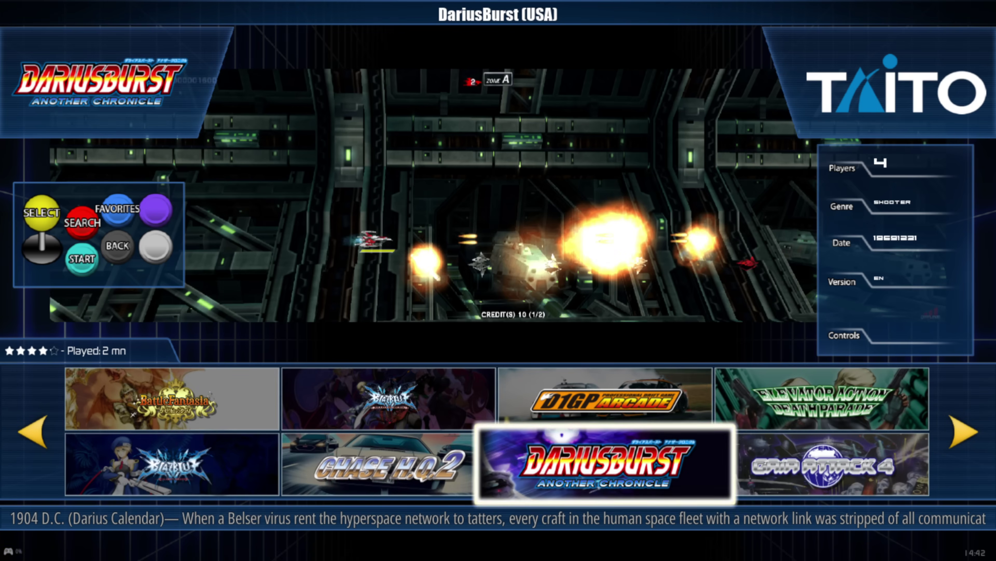
key("Up")
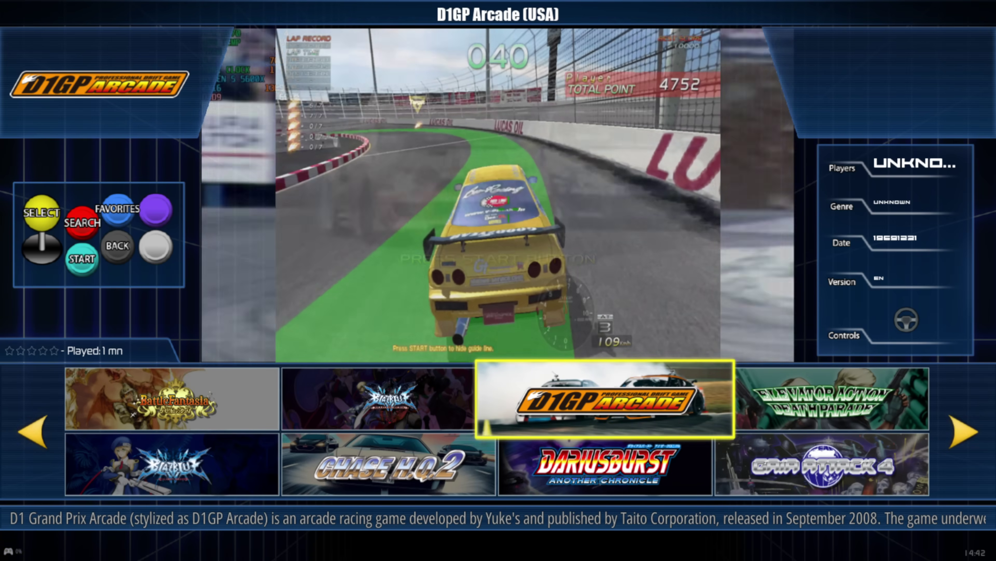
key("Right")
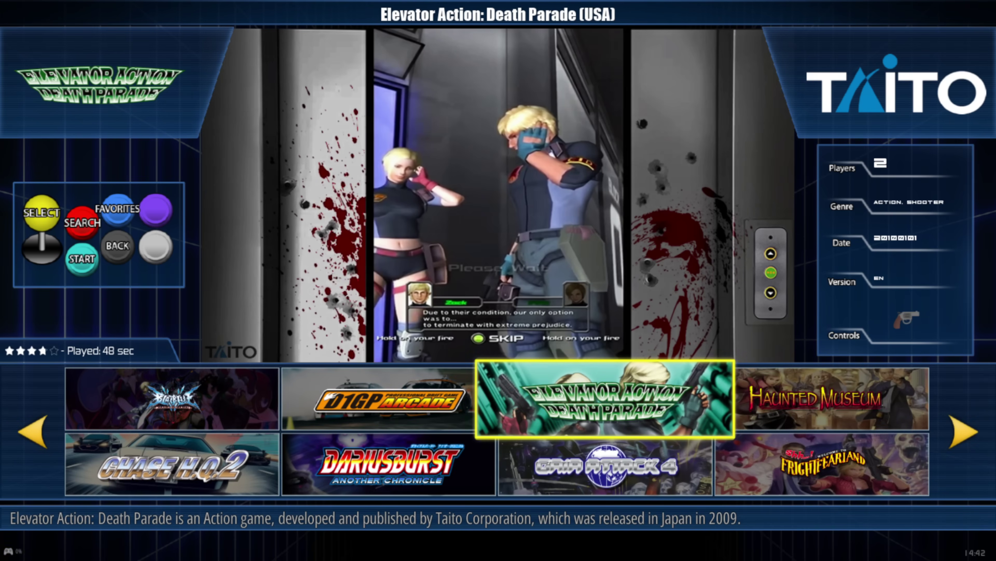
key("Down")
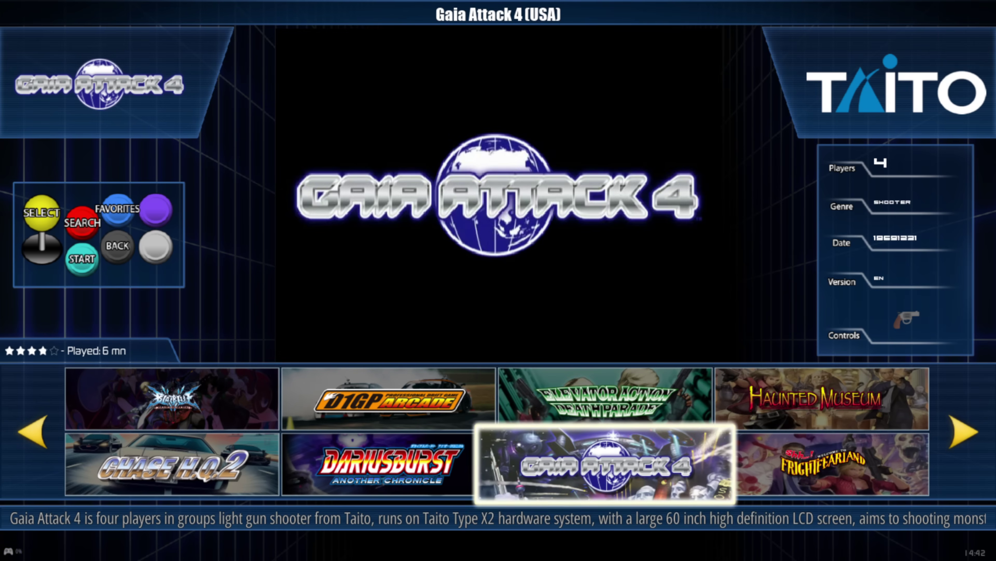
key("Right")
key("Right")
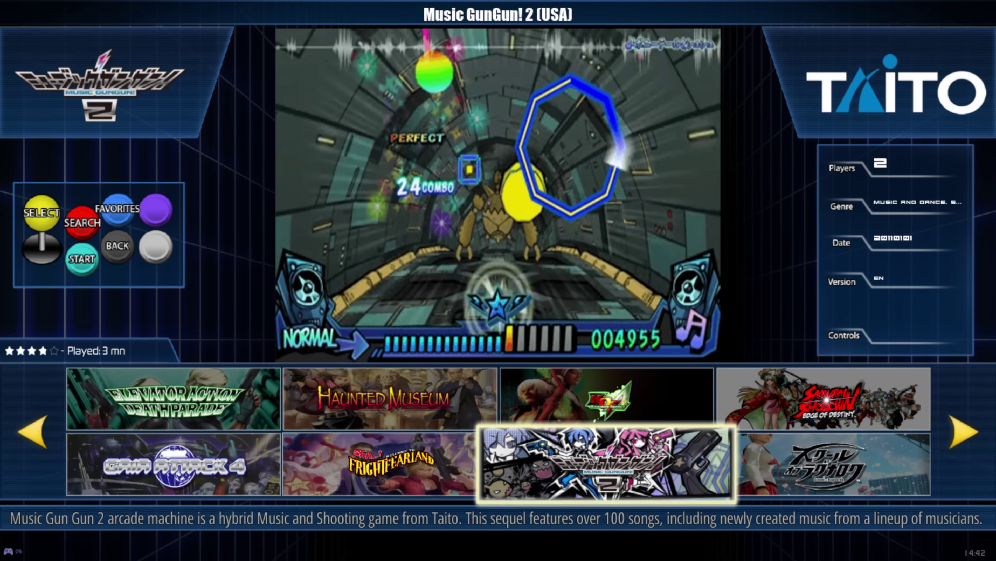
Look through the remaining Taito Type X² games from KOF: Maximum Impact Regulation A to Wacky Races.
key("Up")
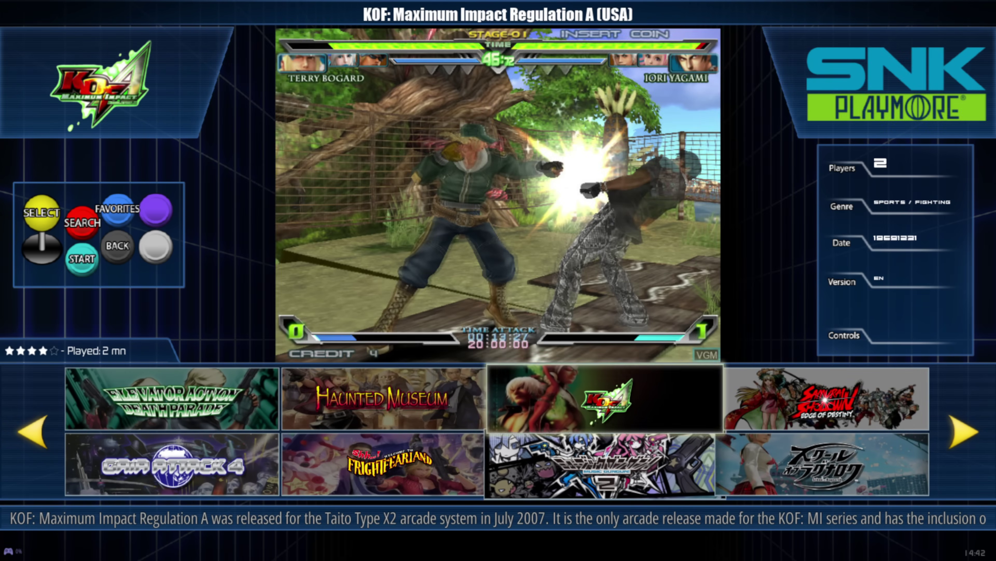
key("Right")
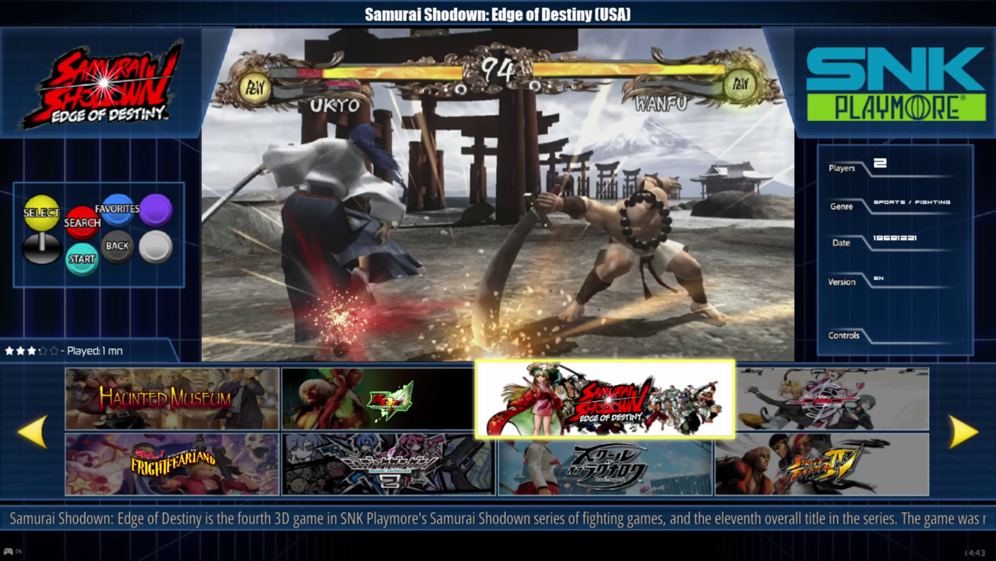
key("Down")
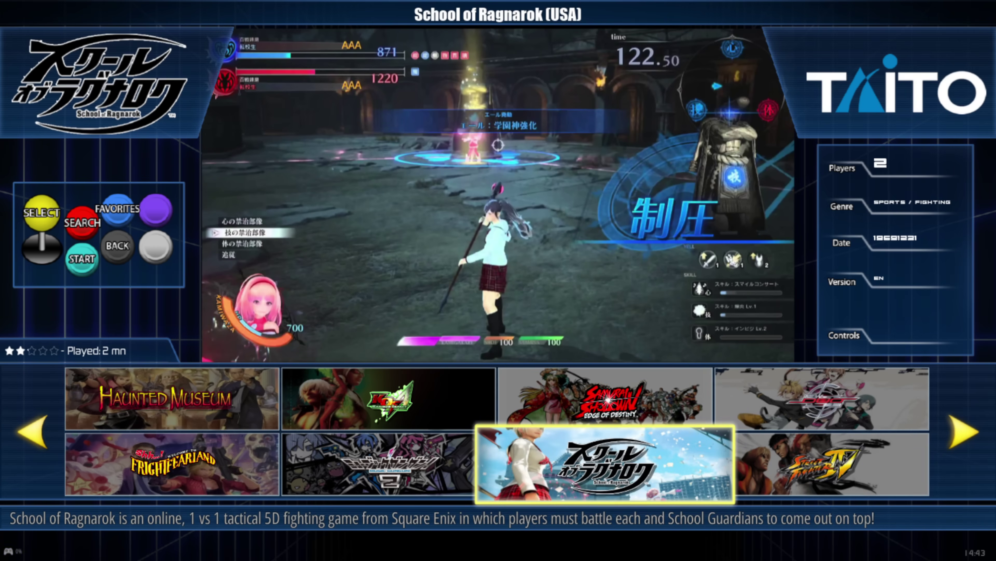
key("Right")
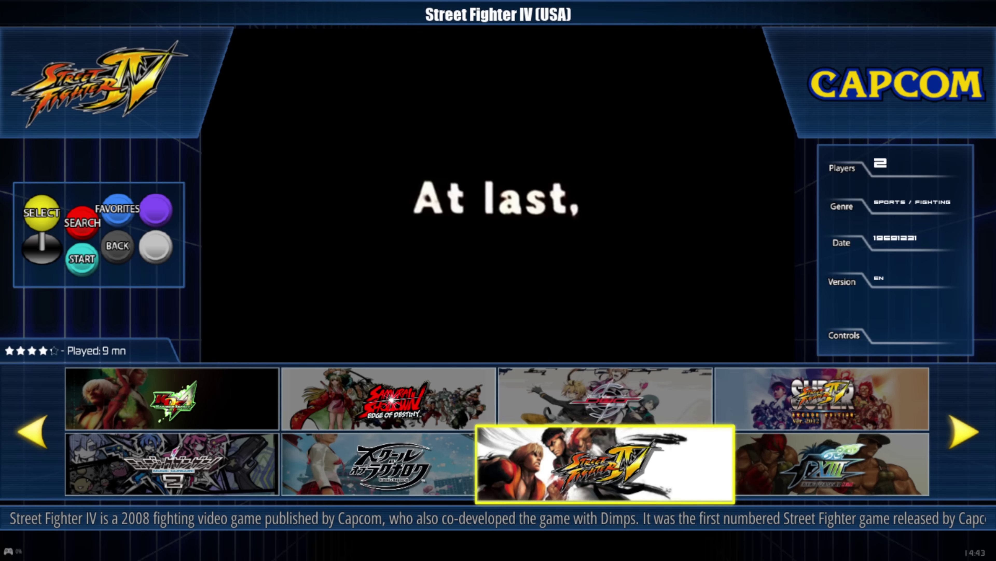
key("Up")
key("Right")
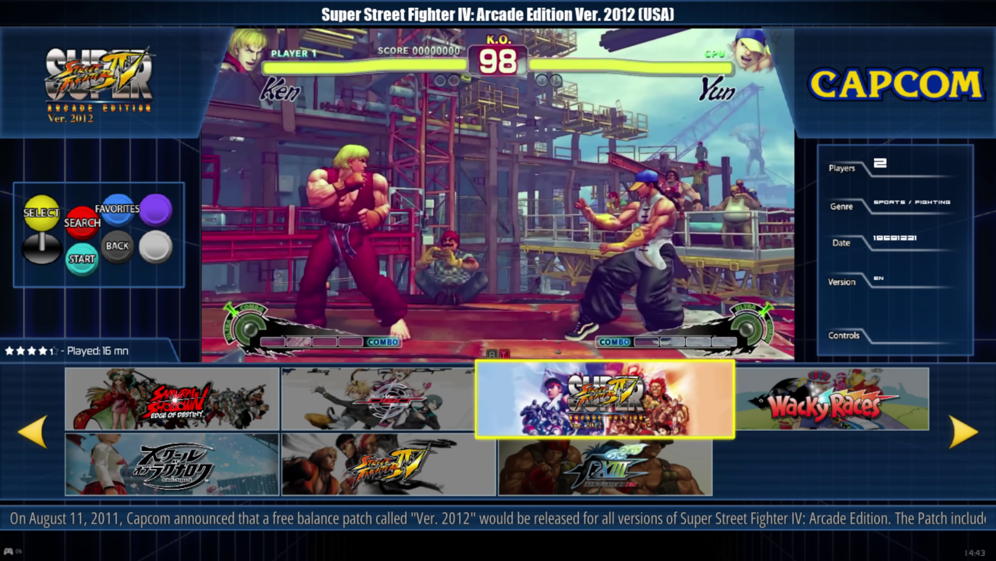
key("Right")
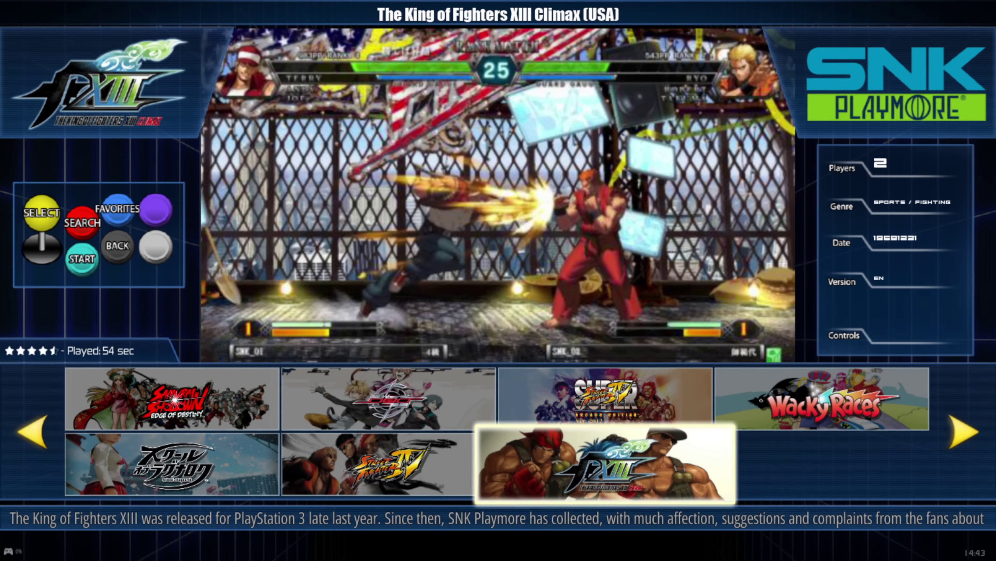
key("Right")
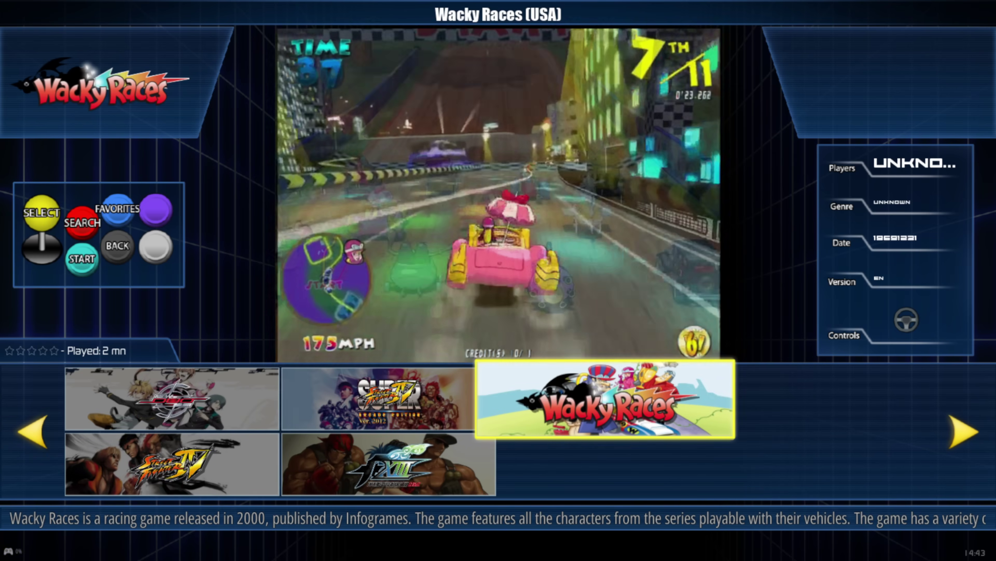
Return to the system view, move past NESiCAxLive and open the NESiCAxLive 2 system.
key("Escape")
key("Right")
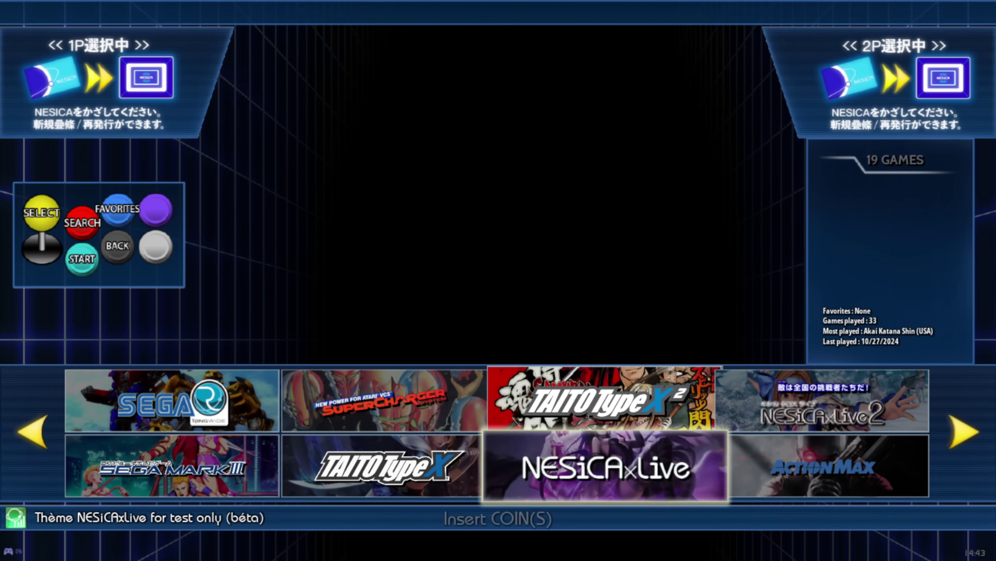
key("Right")
key("Up")
key("Return")
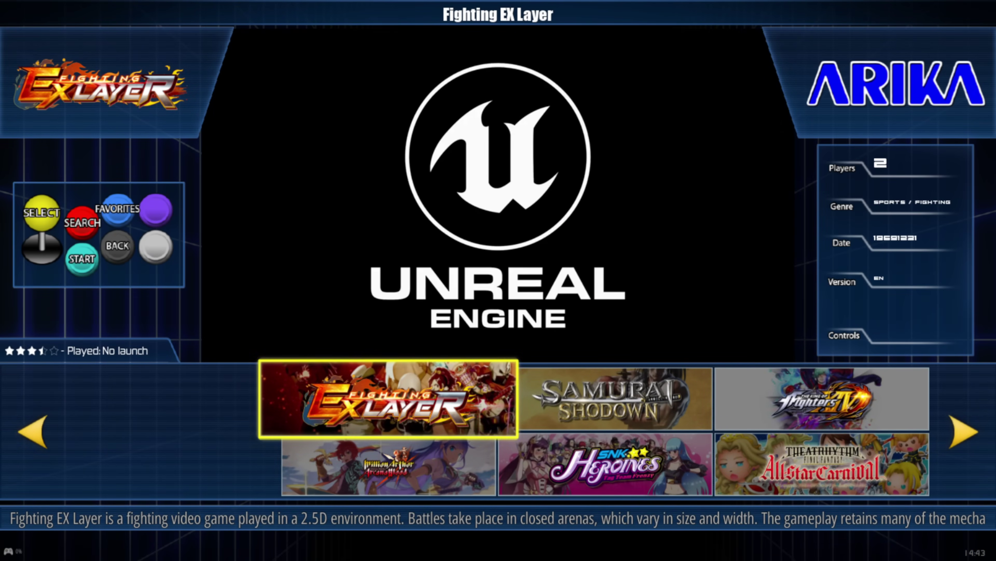
Look through the NESiCAxLive 2 games from Million Arthur: Arcana Blood to Ultra Street Fighter IV.
key("Down")
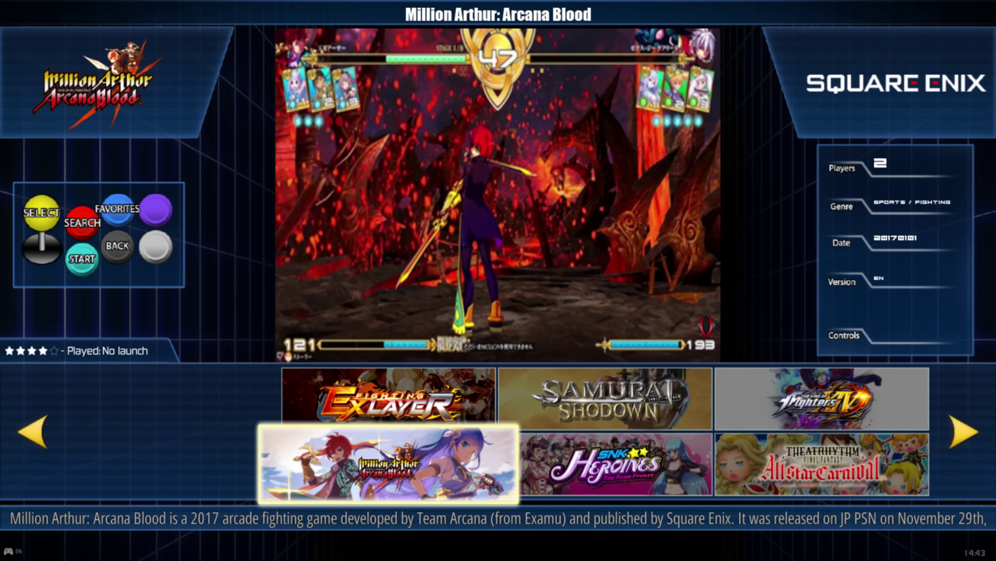
key("Right")
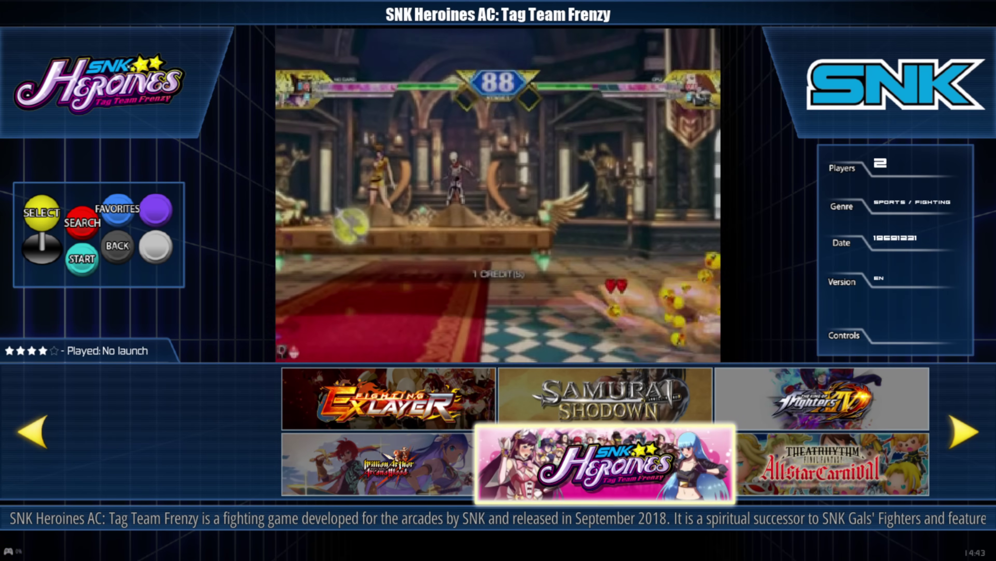
key("Up")
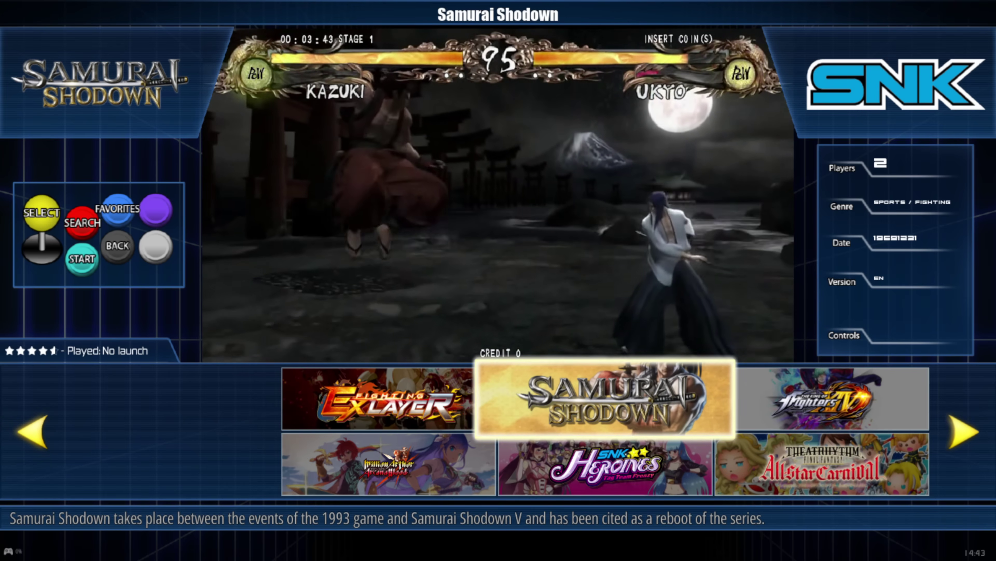
key("Right")
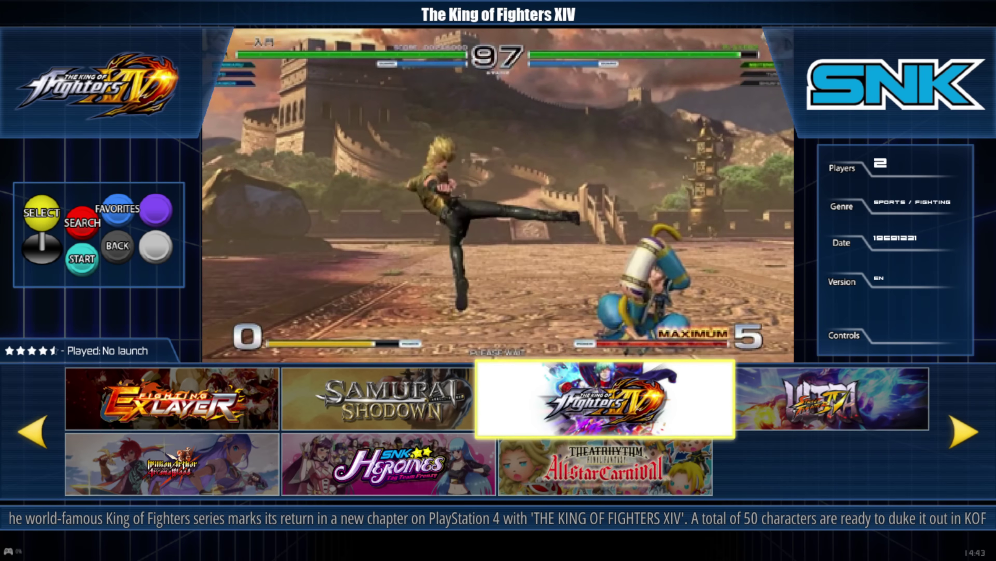
key("Down")
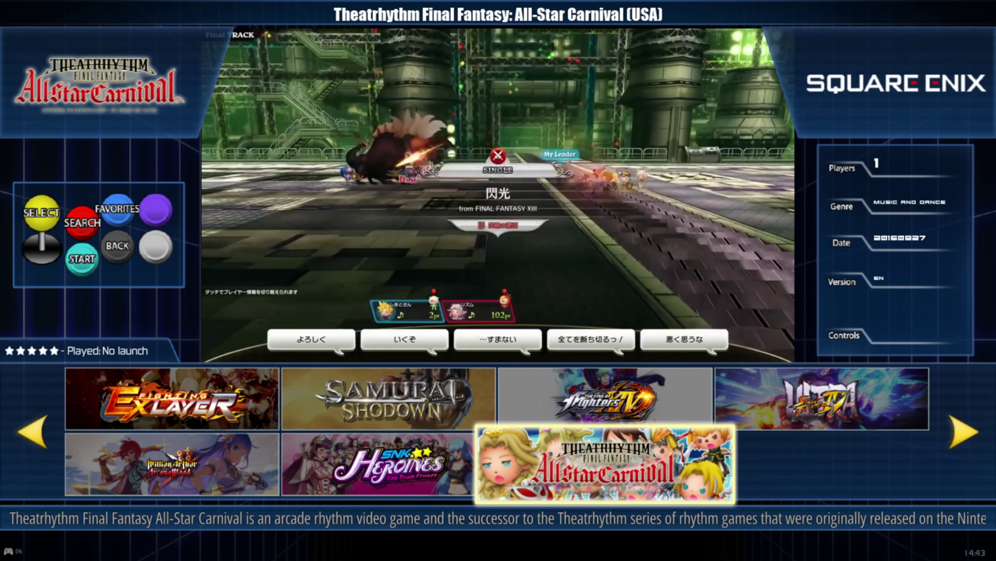
key("Right")
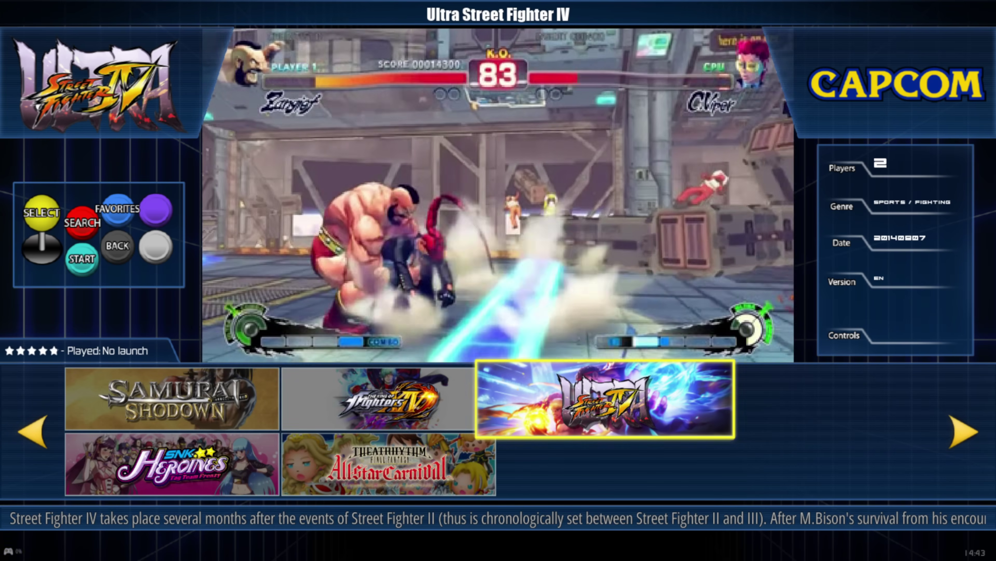